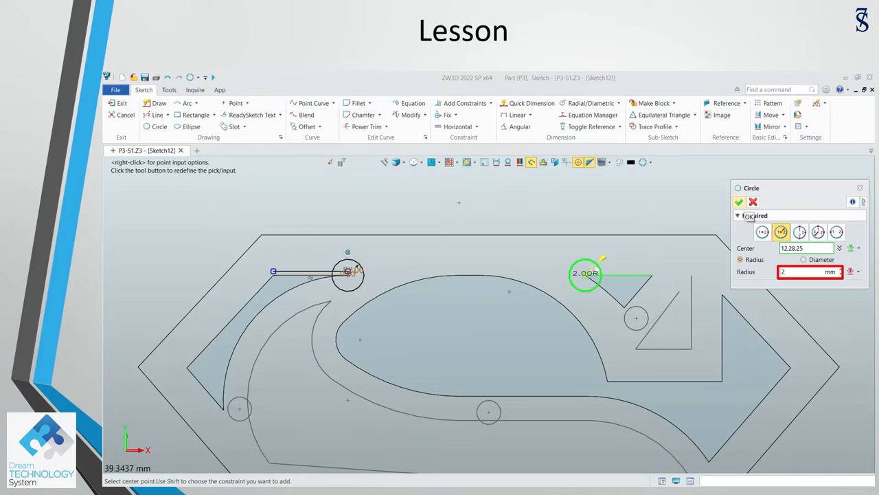
pyautogui.click(739, 201)
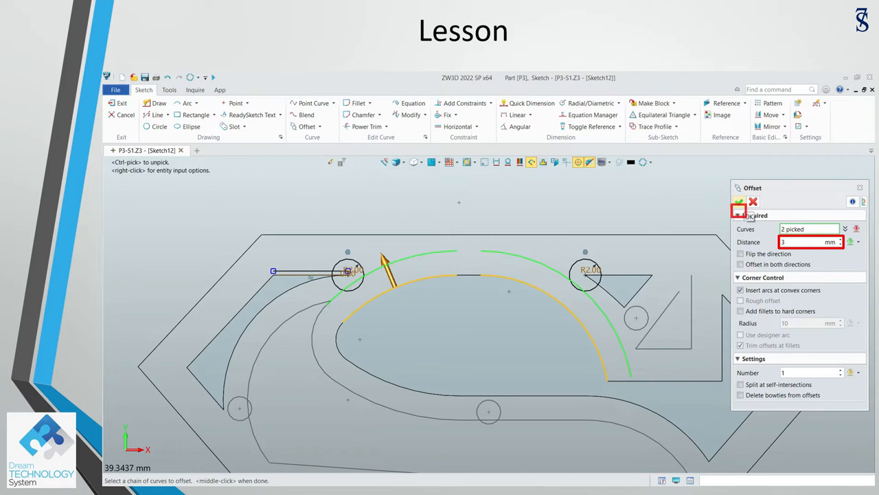
pyautogui.click(739, 202)
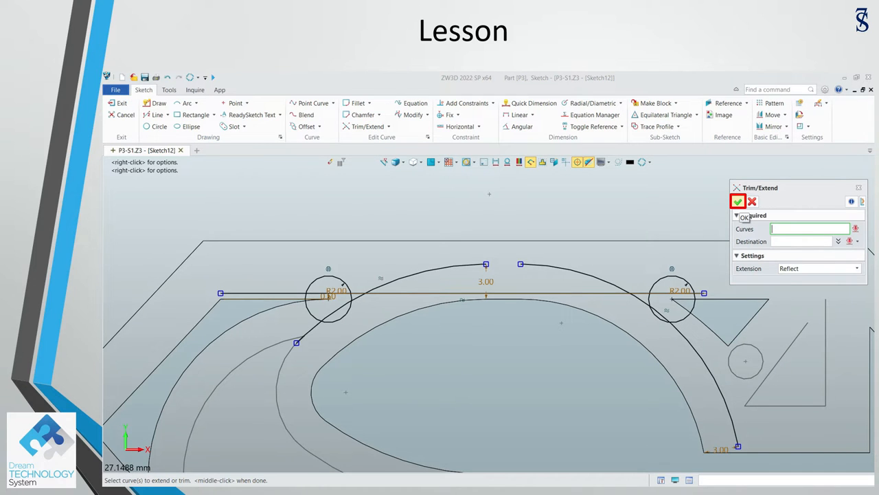
pyautogui.click(738, 201)
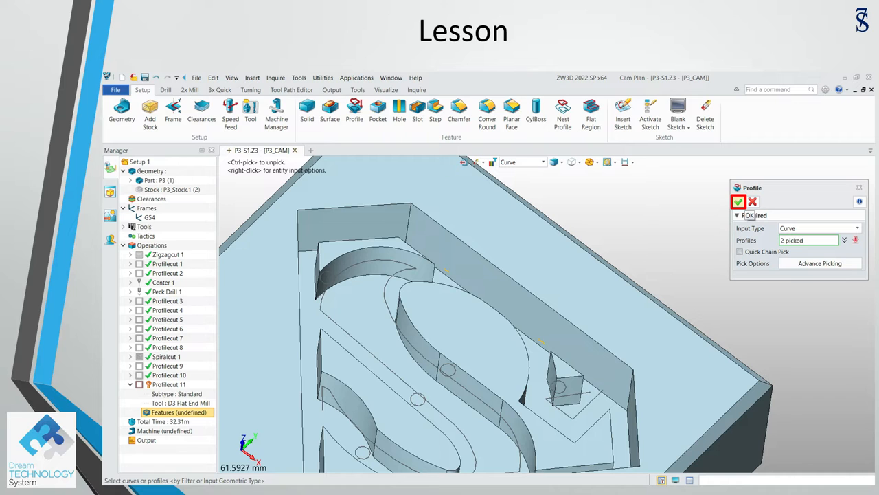
pyautogui.click(738, 201)
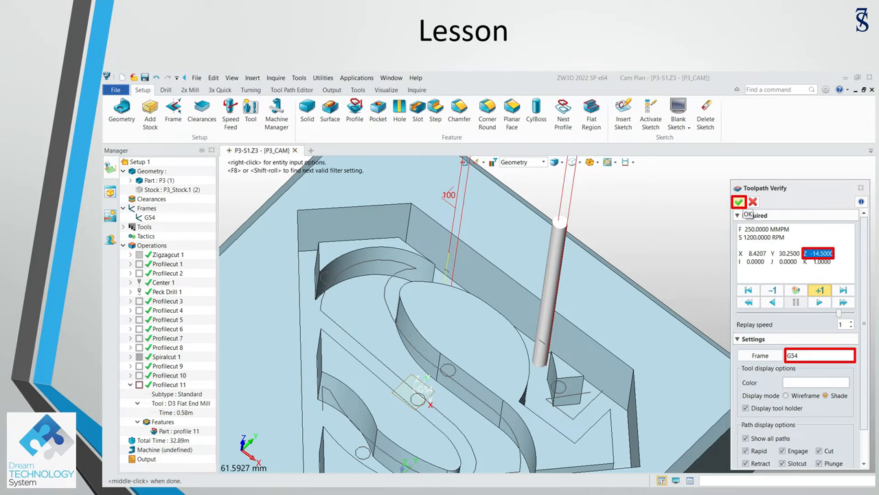
pyautogui.click(738, 202)
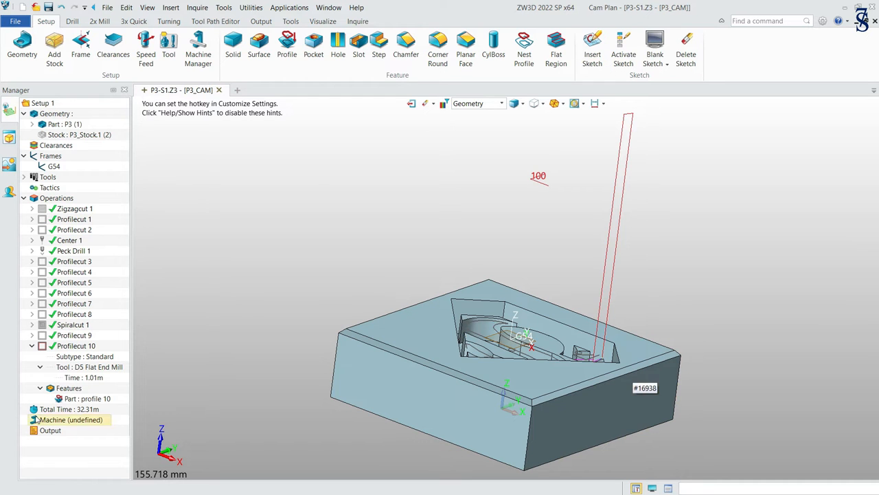
# Step: Open part P3 from the CAM plan and create a sketch on the top face of the large upper island inside the pocket
pyautogui.click(32, 346)
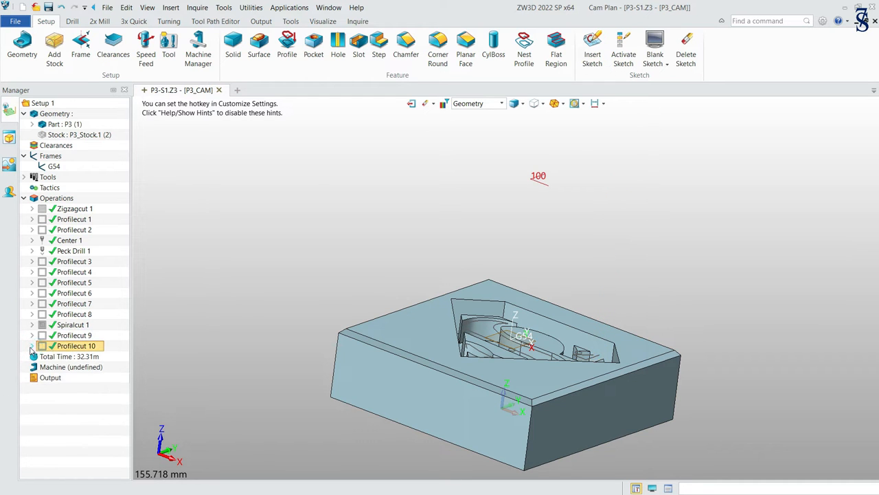
pyautogui.doubleClick(69, 124)
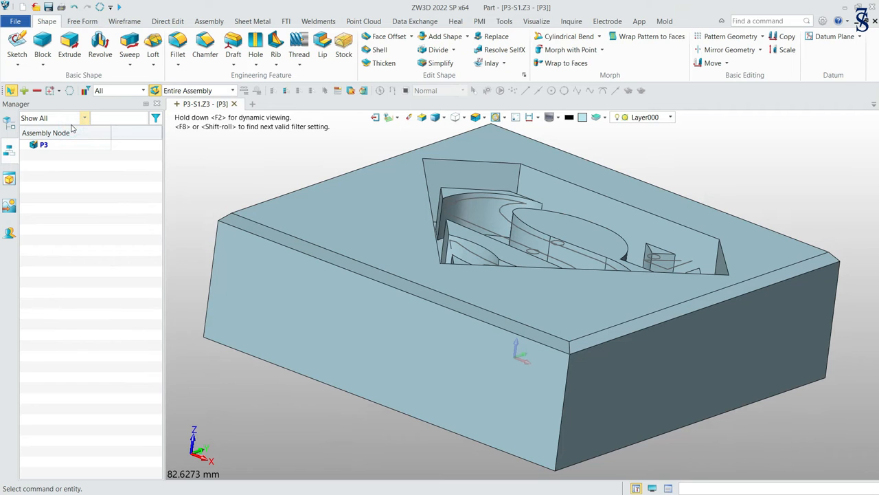
pyautogui.click(17, 44)
pyautogui.click(603, 235)
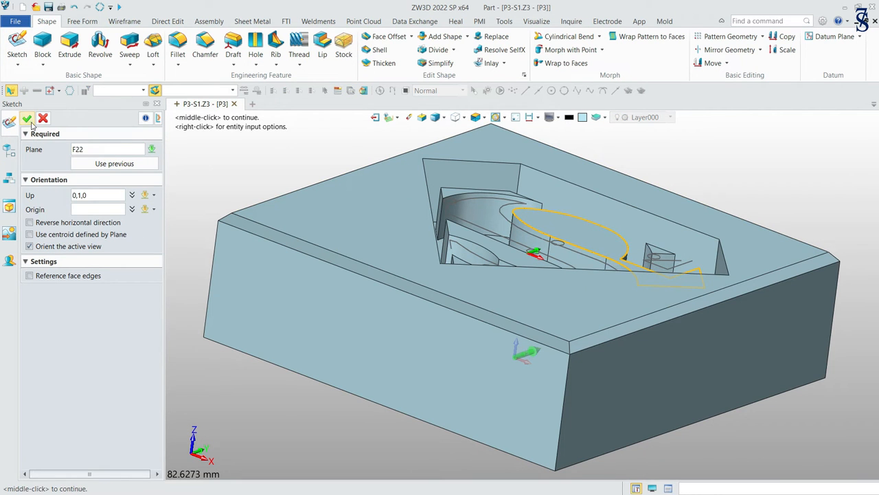
pyautogui.click(27, 119)
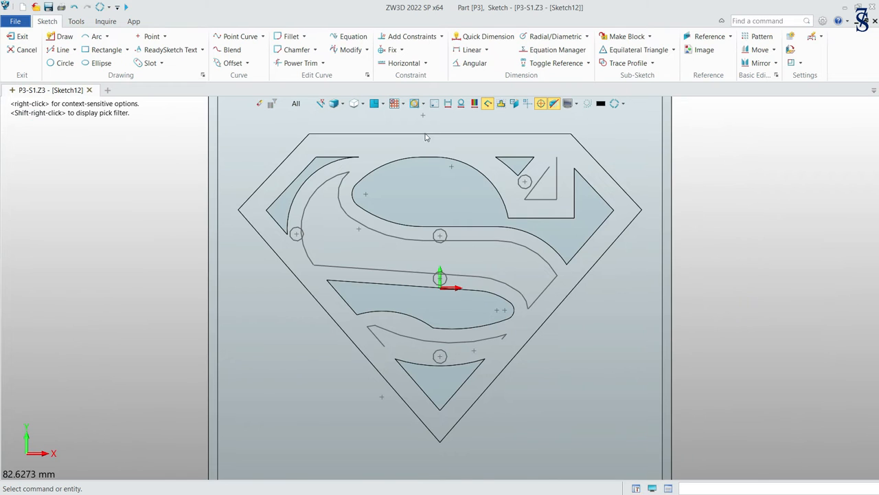
# Step: Offset the short horizontal top edge of the emblem's upper-left island outward by 0.5 mm
pyautogui.scroll(3, 439, 140)
pyautogui.click(235, 65)
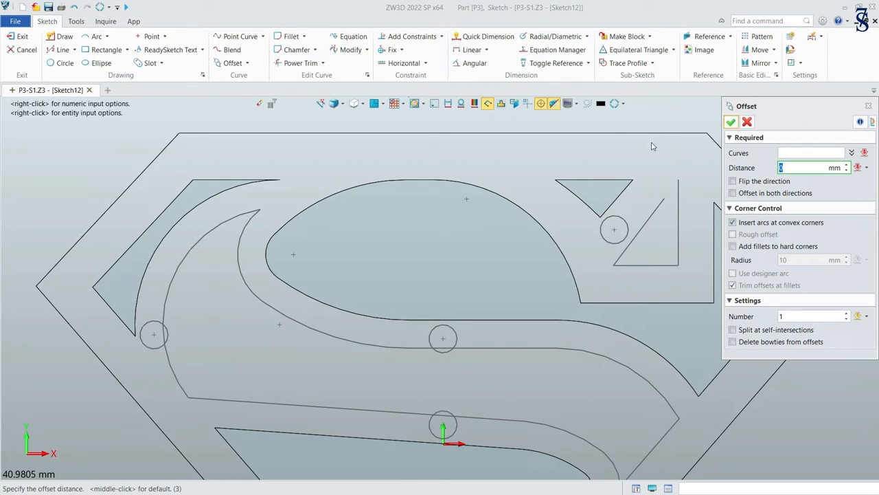
pyautogui.write('0.5')
pyautogui.click(800, 152)
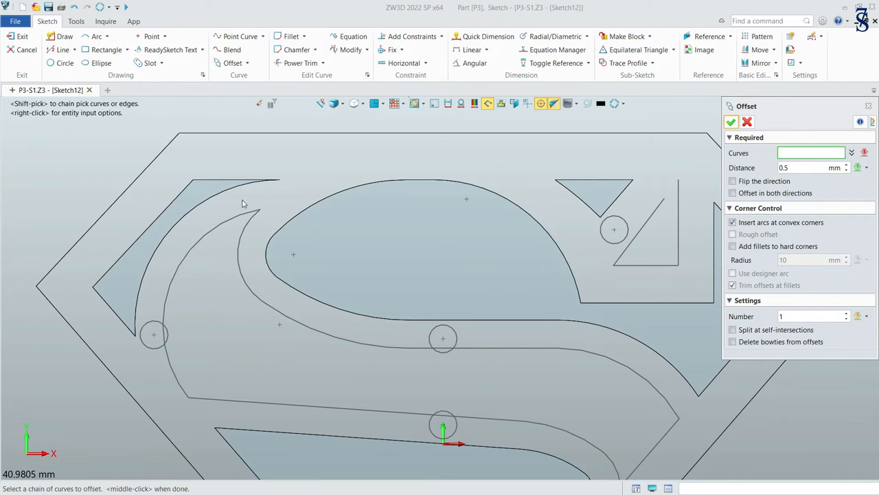
pyautogui.click(226, 182)
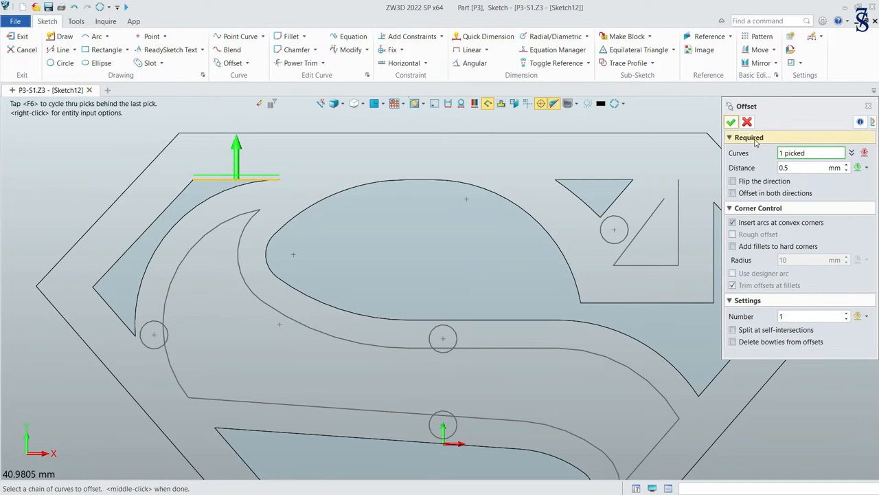
pyautogui.click(730, 122)
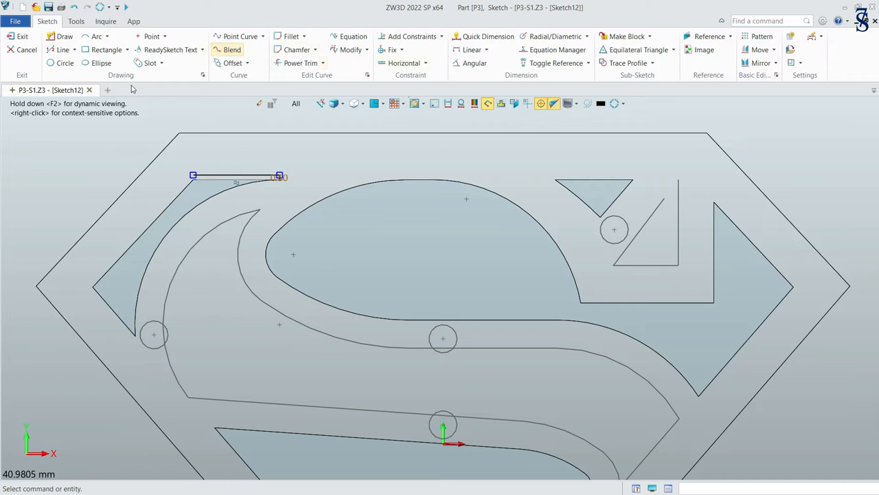
# Step: Draw two circles of 2 mm radius, centred on the upper-left island's right tip and on the small upper triangle's left corner
pyautogui.click(62, 63)
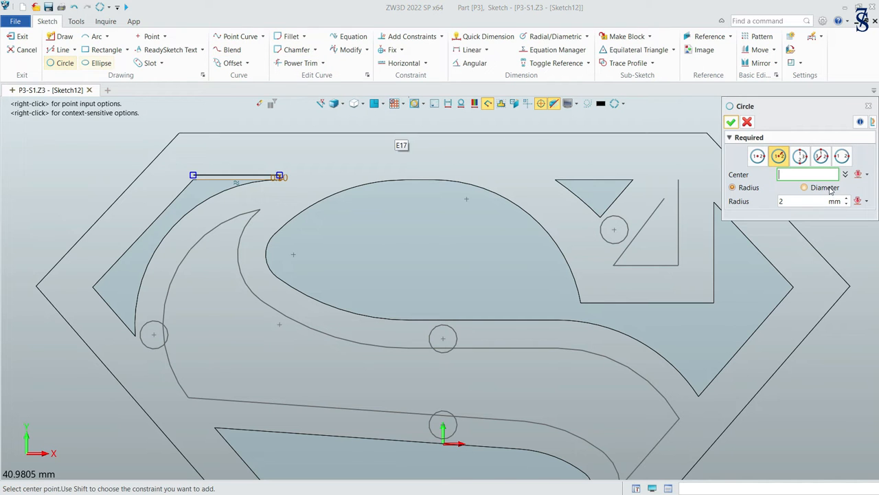
pyautogui.click(795, 199)
pyautogui.click(789, 174)
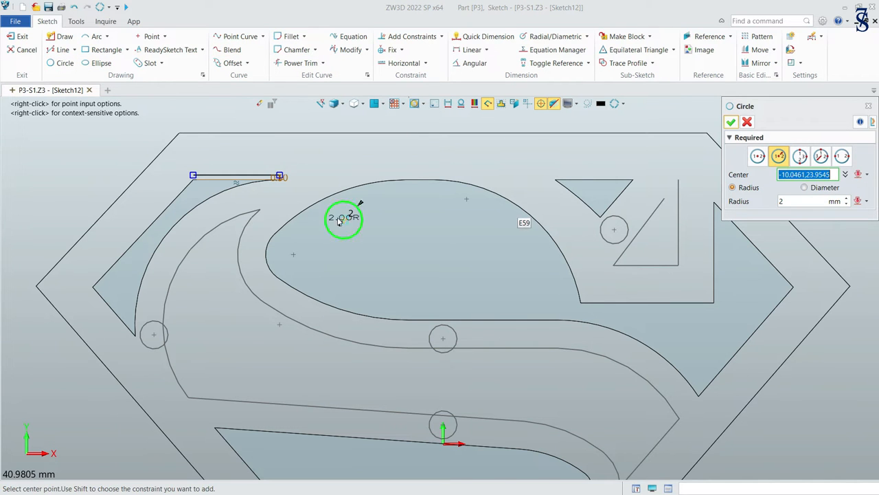
pyautogui.click(280, 177)
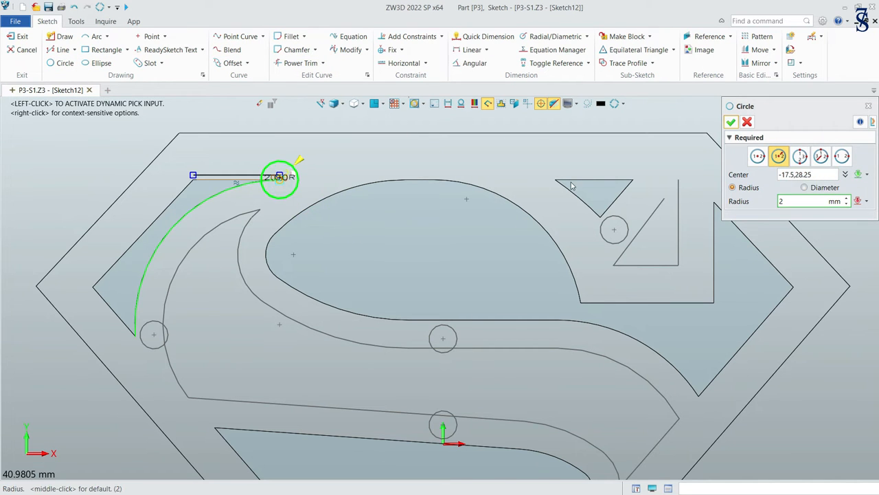
pyautogui.click(731, 122)
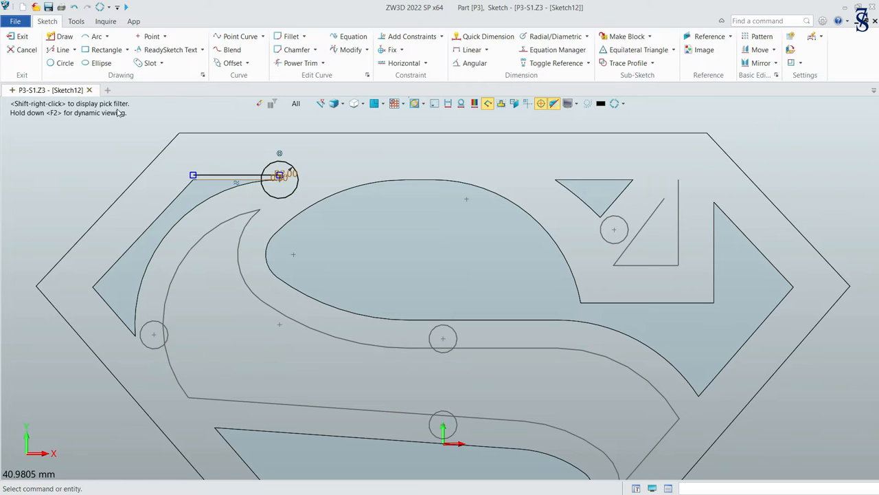
pyautogui.click(65, 62)
pyautogui.click(556, 178)
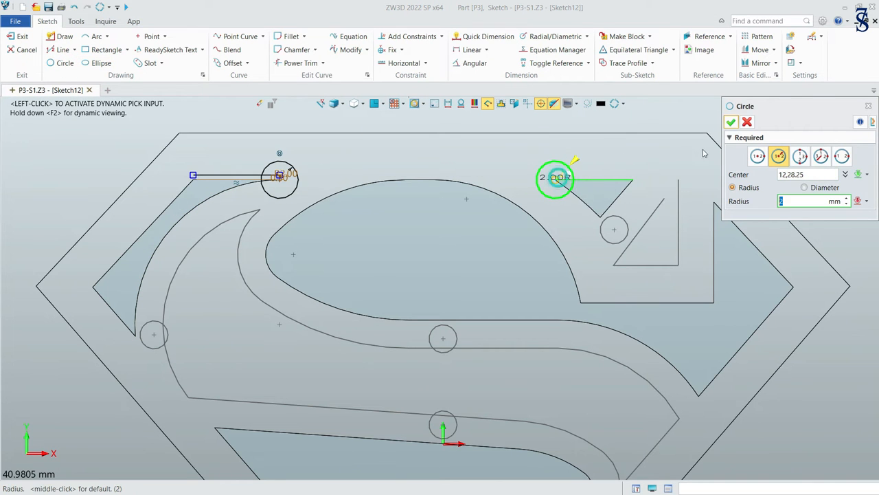
pyautogui.click(732, 121)
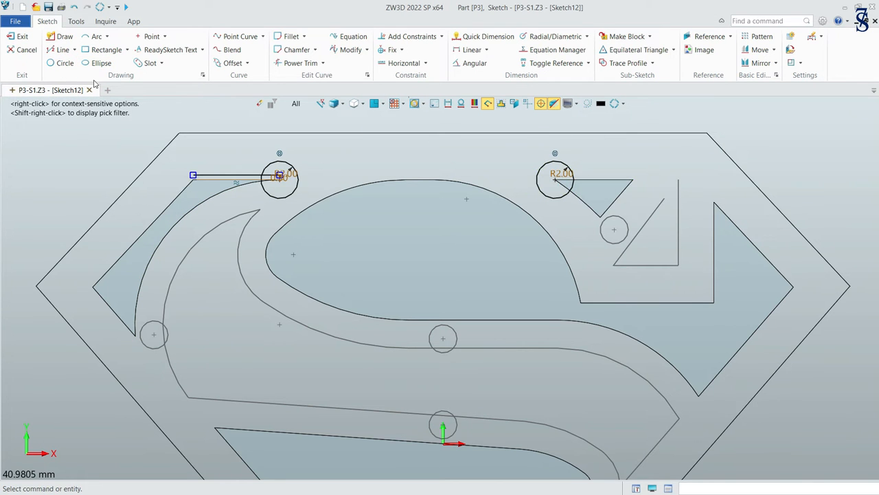
# Step: Offset the two upper arcs of the large central island outward by 3 mm
pyautogui.click(234, 62)
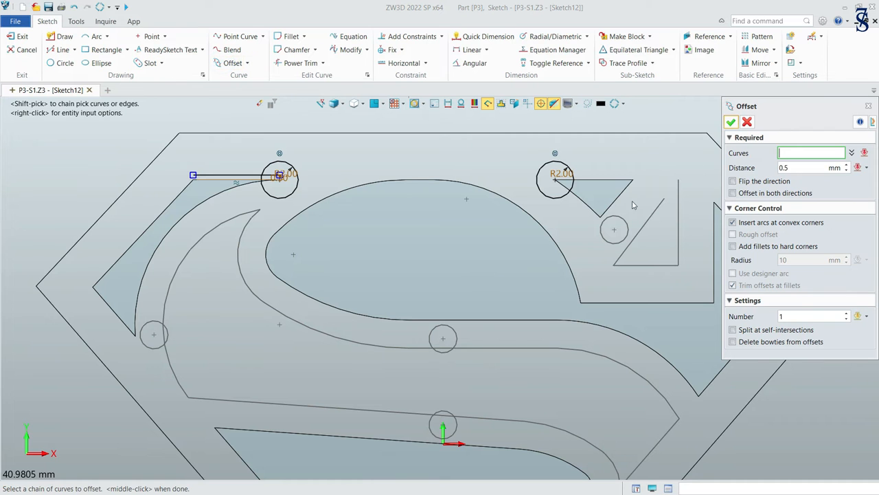
pyautogui.click(800, 169)
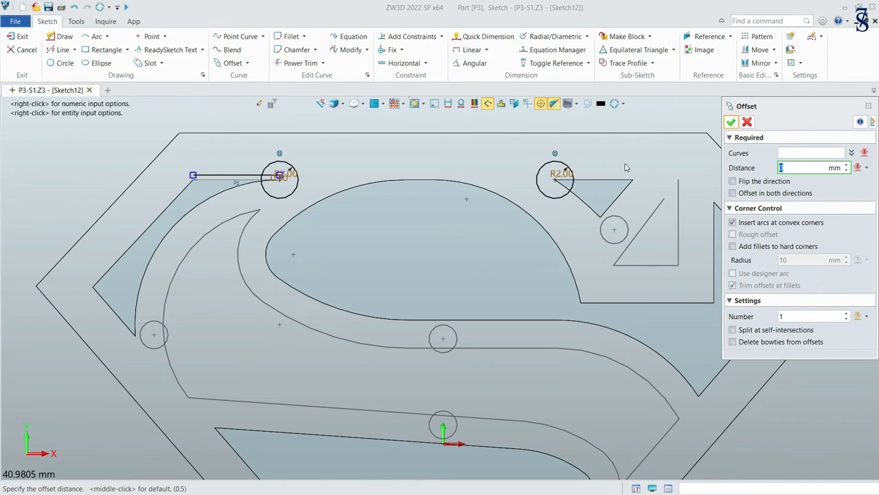
pyautogui.write('3')
pyautogui.click(780, 155)
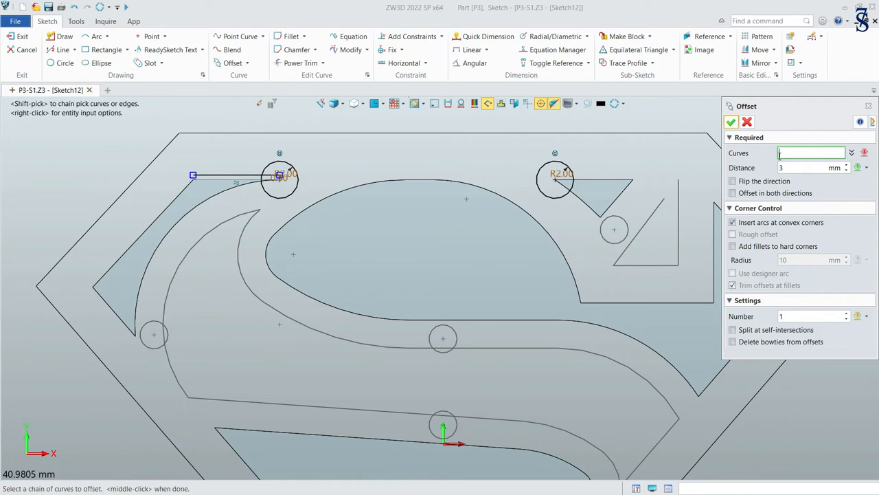
pyautogui.click(334, 195)
pyautogui.click(497, 197)
pyautogui.click(731, 122)
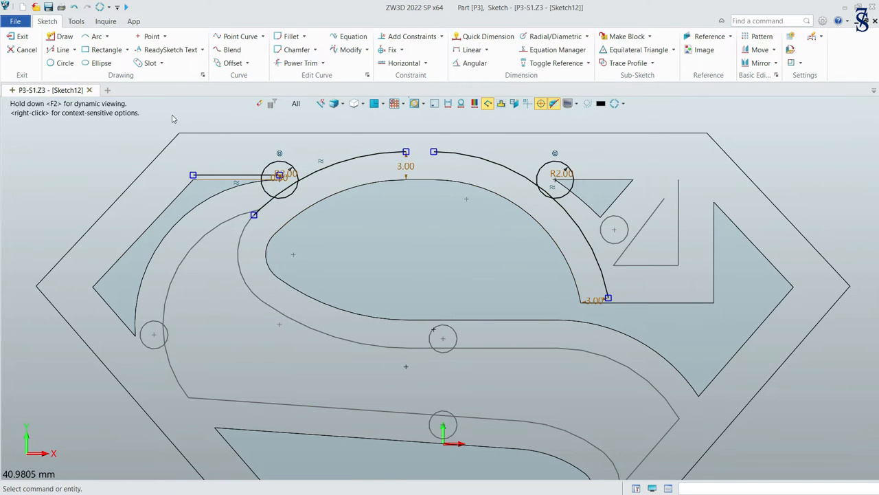
# Step: Extend the 0.5 mm offset line horizontally with Trim/Extend until it passes beyond the second circle
pyautogui.click(319, 62)
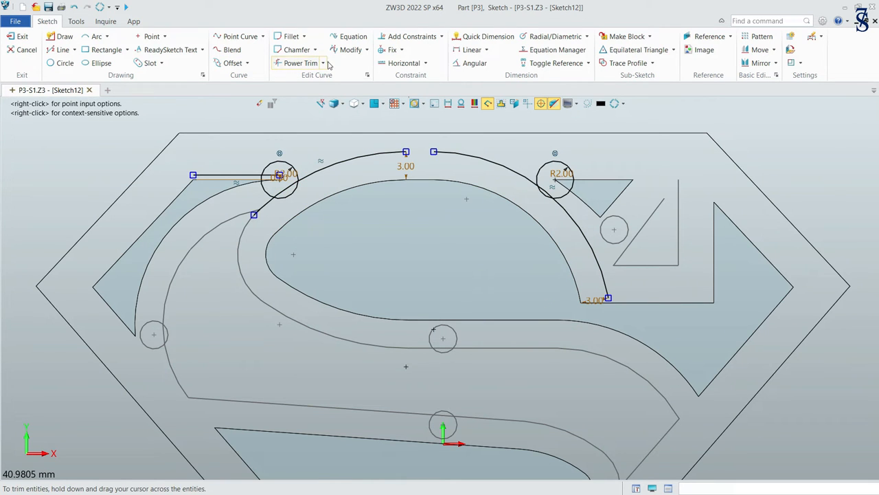
pyautogui.click(323, 64)
pyautogui.click(317, 122)
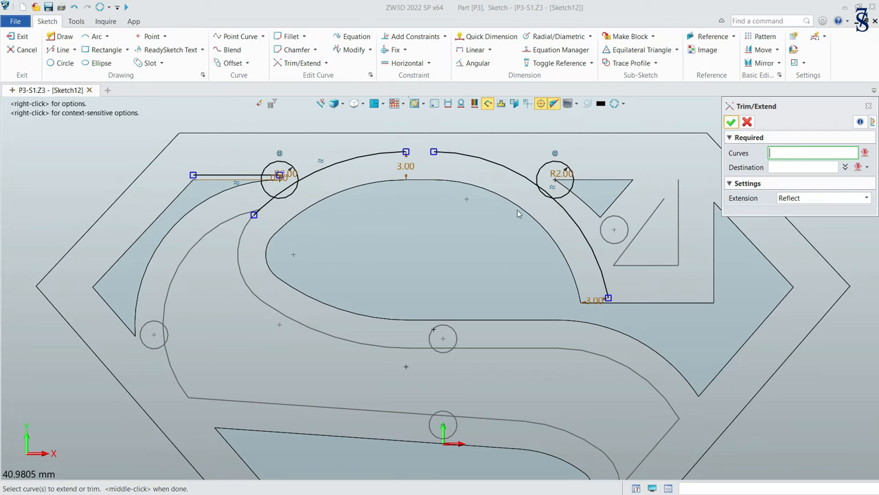
pyautogui.click(252, 177)
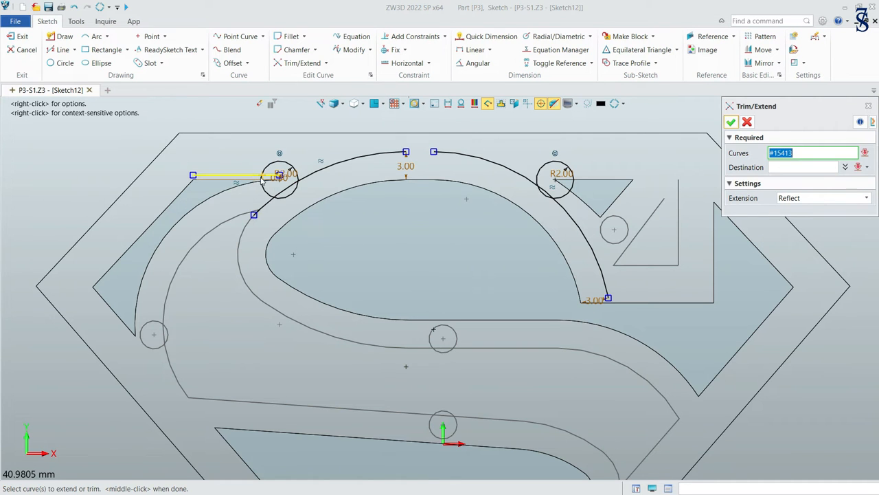
pyautogui.click(784, 165)
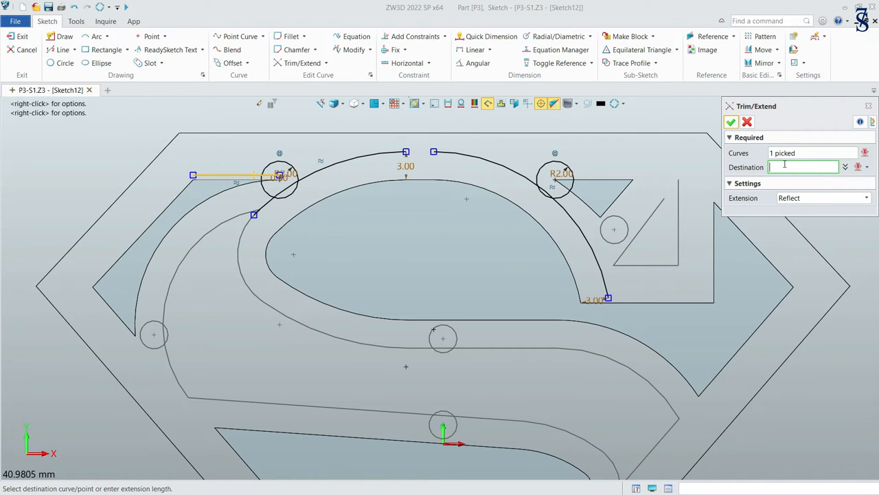
pyautogui.click(584, 174)
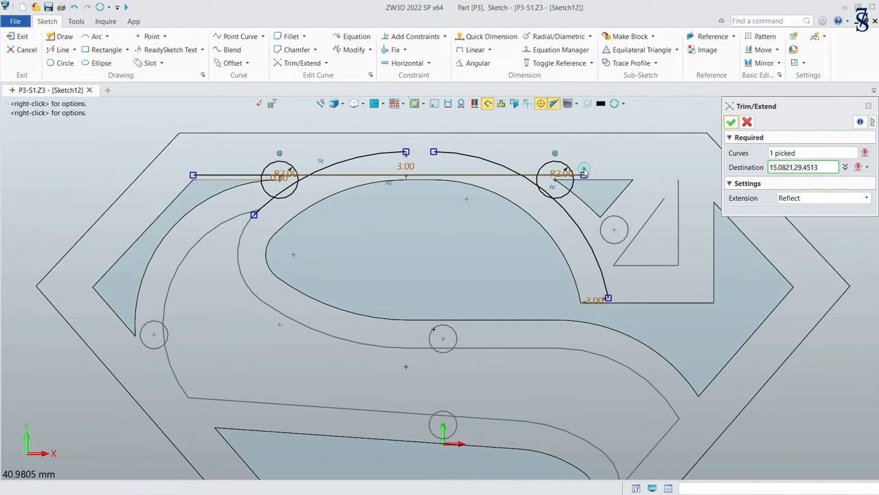
pyautogui.click(732, 121)
# Step: Power-trim the offset arcs above the horizontal line and the stretch of line between the two arcs
pyautogui.click(326, 62)
pyautogui.click(304, 79)
pyautogui.moveTo(340, 140); pyautogui.dragTo(364, 180)
pyautogui.moveTo(450, 178)
pyautogui.mouseDown()
pyautogui.moveTo(481, 165)
pyautogui.moveTo(479, 155)
pyautogui.mouseUp()
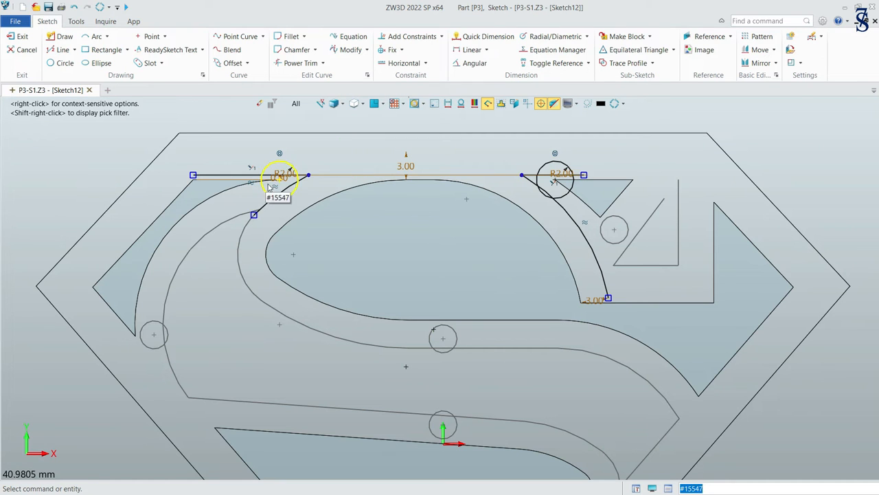
# Step: Trim the circle, arc and line remnants near the small upper triangle, leaving only the short line segment between arc and circle
pyautogui.click(306, 66)
pyautogui.moveTo(587, 153); pyautogui.dragTo(531, 196)
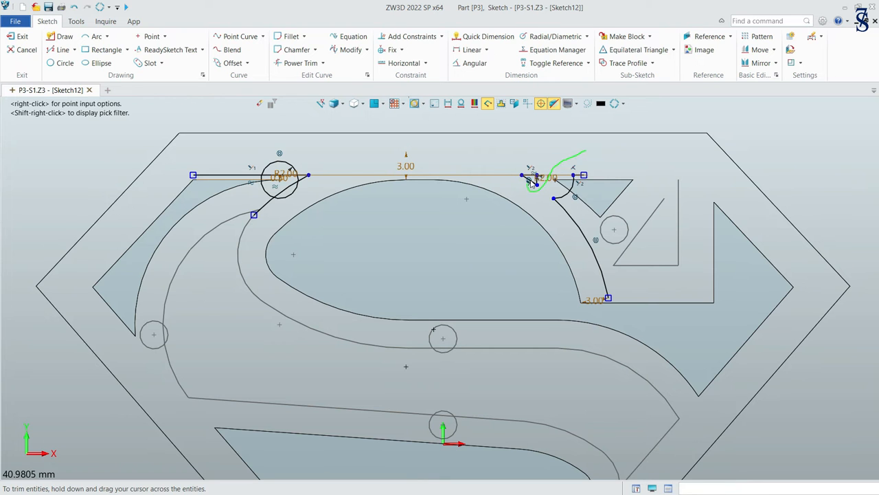
pyautogui.moveTo(578, 177); pyautogui.dragTo(560, 226)
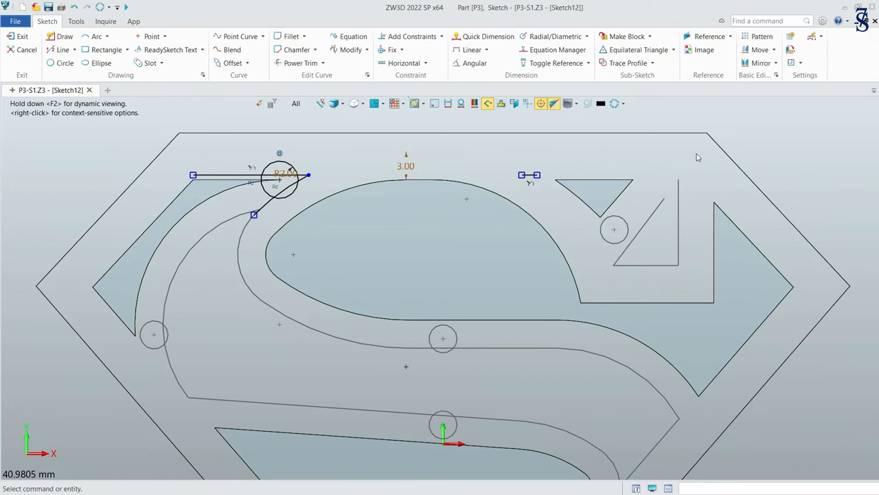
# Step: Trim the circle, arc and line remnants near the upper-left island, leaving only the short line segment between circle and arc
pyautogui.scroll(8, 536, 143)
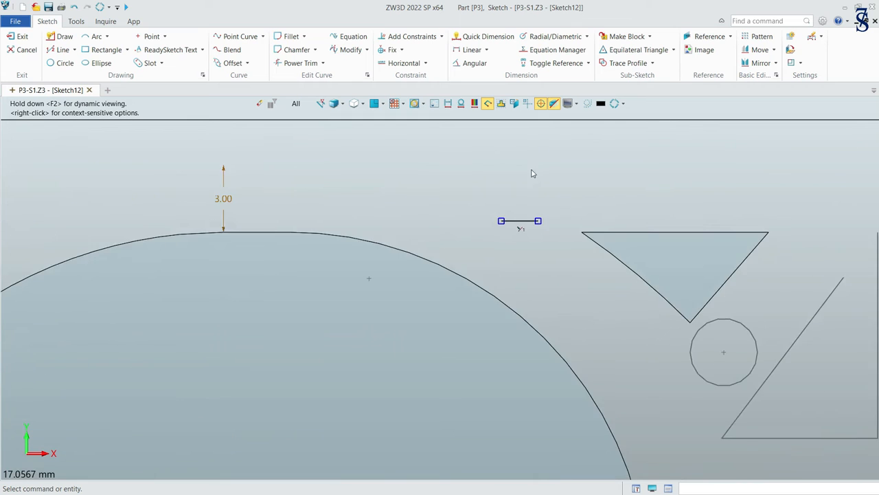
pyautogui.scroll(-4, 531, 183)
pyautogui.scroll(-4, 109, 172)
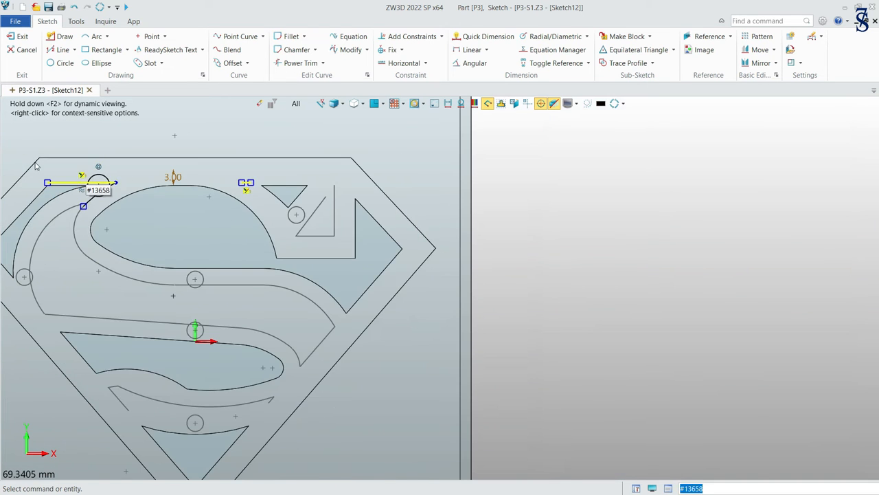
pyautogui.scroll(6, 42, 169)
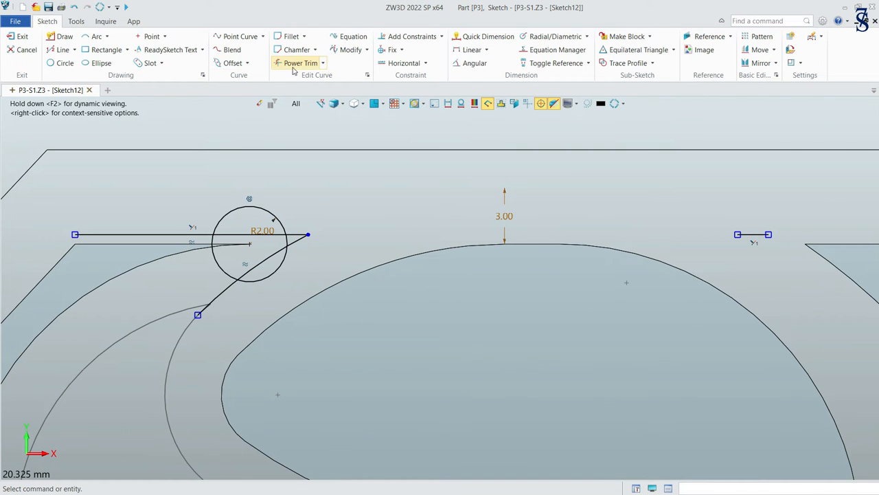
pyautogui.click(300, 63)
pyautogui.moveTo(219, 183)
pyautogui.mouseDown()
pyautogui.moveTo(276, 258)
pyautogui.moveTo(300, 251)
pyautogui.moveTo(288, 245)
pyautogui.mouseUp()
pyautogui.moveTo(253, 270)
pyautogui.mouseDown()
pyautogui.moveTo(231, 287)
pyautogui.moveTo(206, 157)
pyautogui.mouseUp()
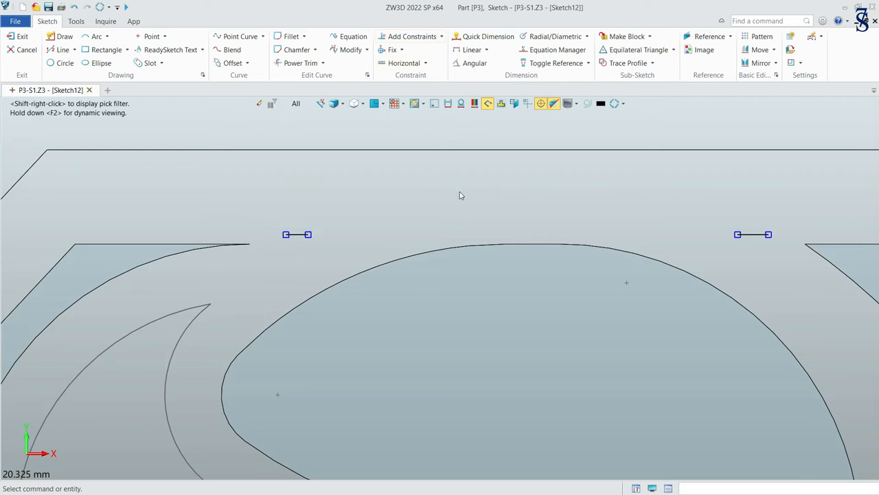
# Step: Exit the sketch and switch from part P3 to its CAM plan P3_CAM
pyautogui.scroll(-2, 459, 195)
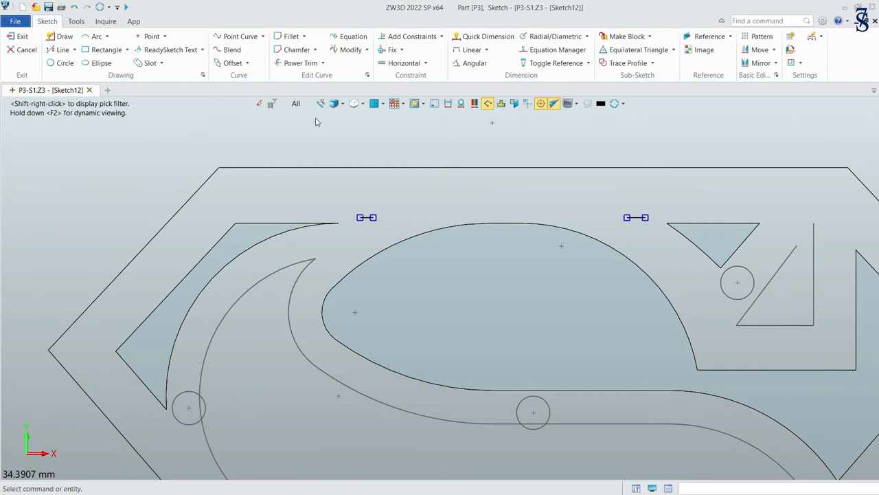
pyautogui.click(21, 37)
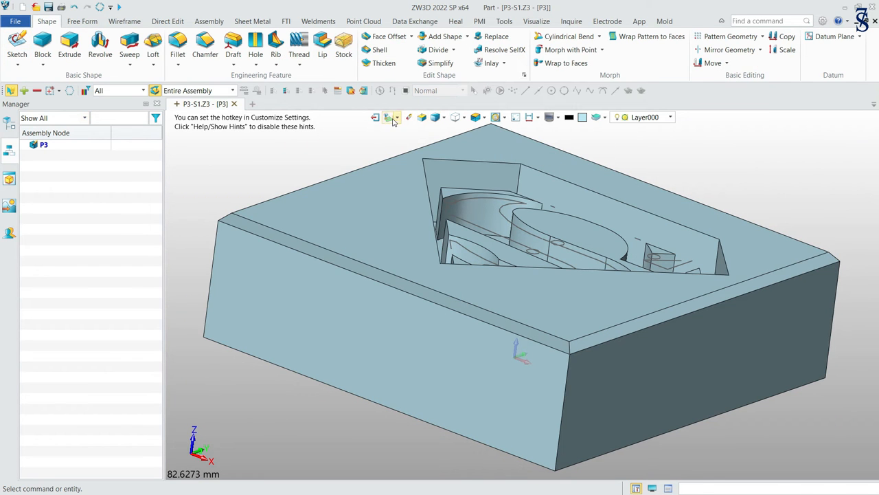
pyautogui.click(393, 119)
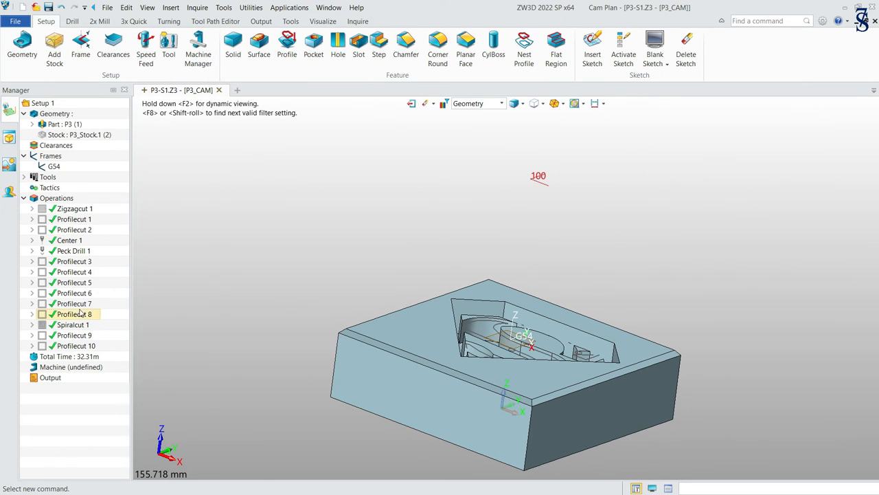
# Step: Copy the Profilecut 7 operation and paste it at the end of the operations list
pyautogui.rightClick(80, 305)
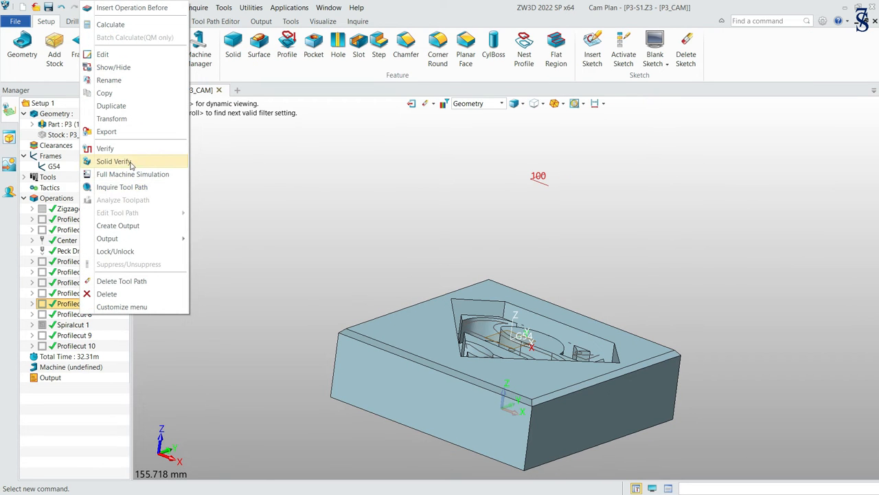
pyautogui.click(131, 95)
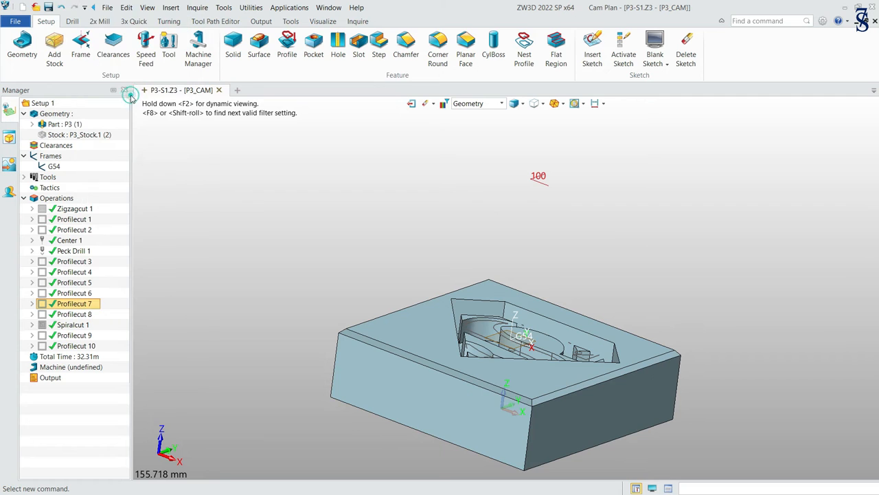
pyautogui.rightClick(69, 198)
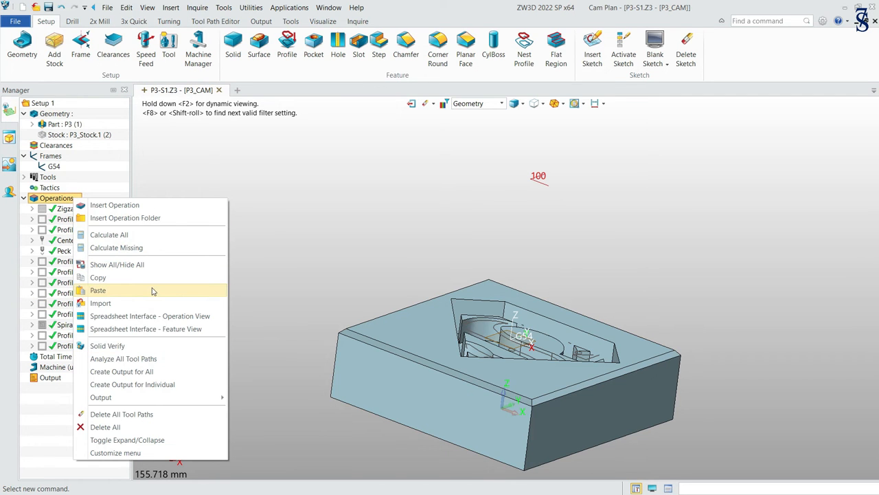
pyautogui.click(182, 289)
# Step: Remove the inherited profile feature from the pasted profile cut operation
pyautogui.click(101, 398)
pyautogui.rightClick(101, 398)
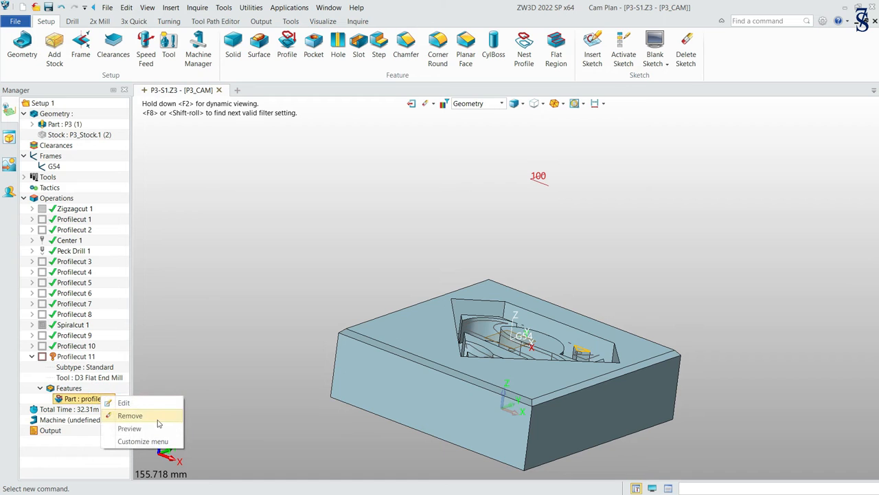
pyautogui.click(130, 416)
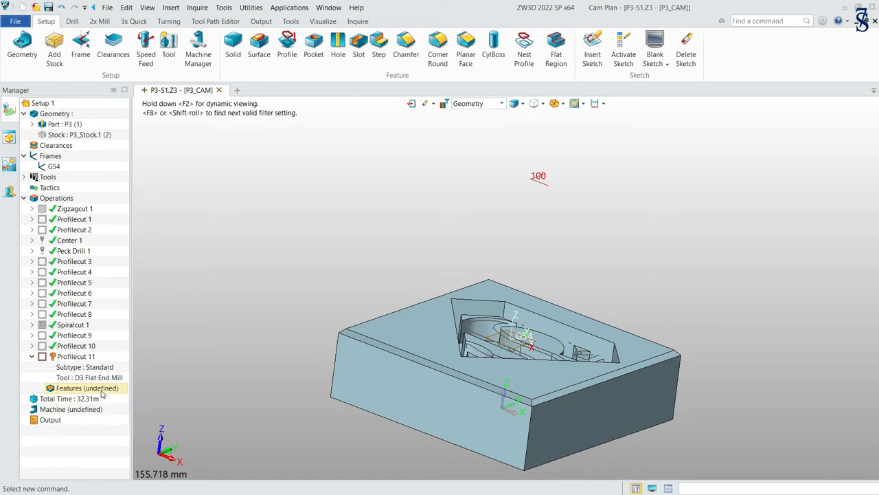
# Step: Create a new profile feature for the pasted operation from the two short guide lines in the emblem gaps, keeping the default open profile attributes
pyautogui.rightClick(101, 390)
pyautogui.click(127, 398)
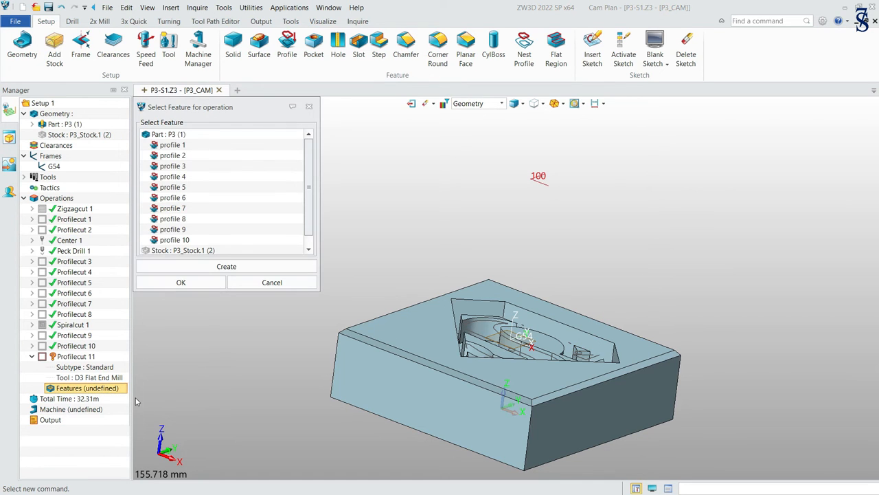
pyautogui.click(207, 264)
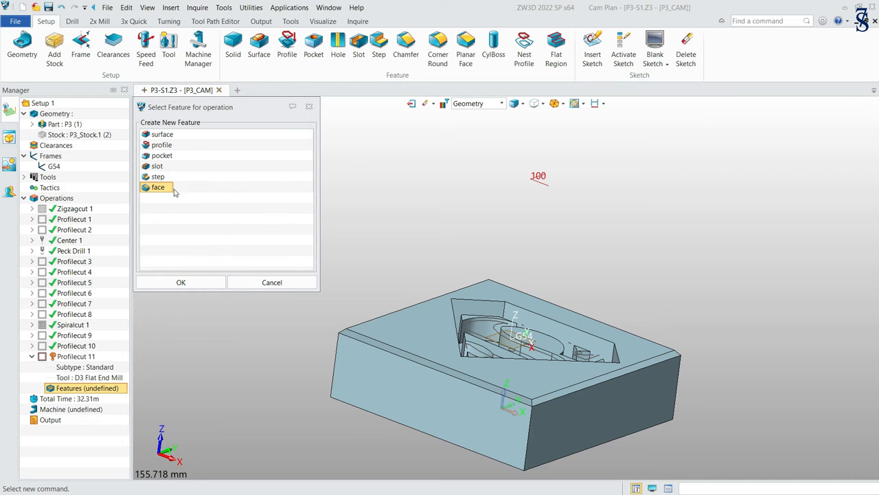
pyautogui.click(158, 147)
pyautogui.click(200, 282)
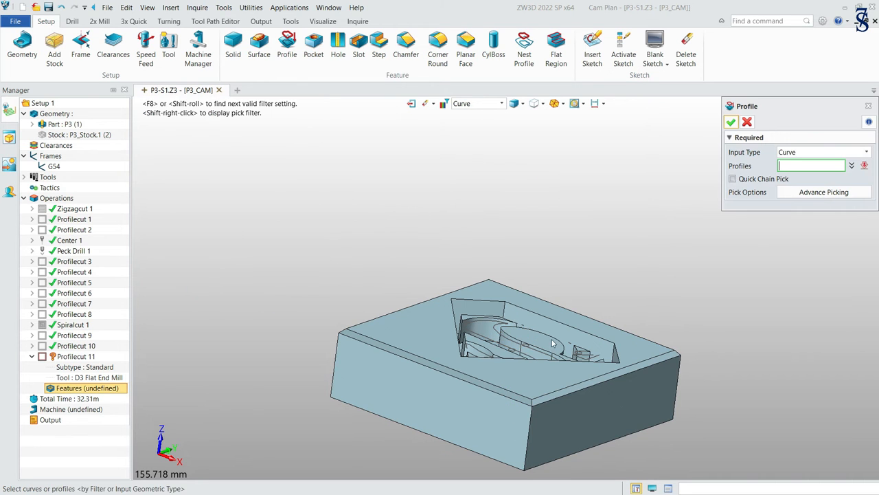
pyautogui.scroll(4, 641, 328)
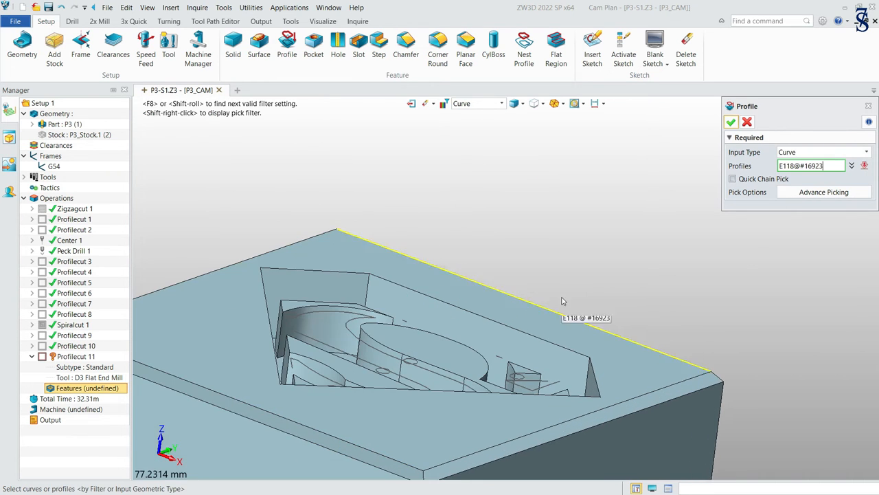
pyautogui.scroll(-7, 562, 297)
pyautogui.rightClick(584, 275)
pyautogui.click(555, 263)
pyautogui.moveTo(571, 268)
pyautogui.mouseDown(button='middle')
pyautogui.moveTo(577, 324)
pyautogui.moveTo(585, 262)
pyautogui.mouseUp(button='middle')
pyautogui.moveTo(585, 261); pyautogui.dragTo(579, 300, button='right')
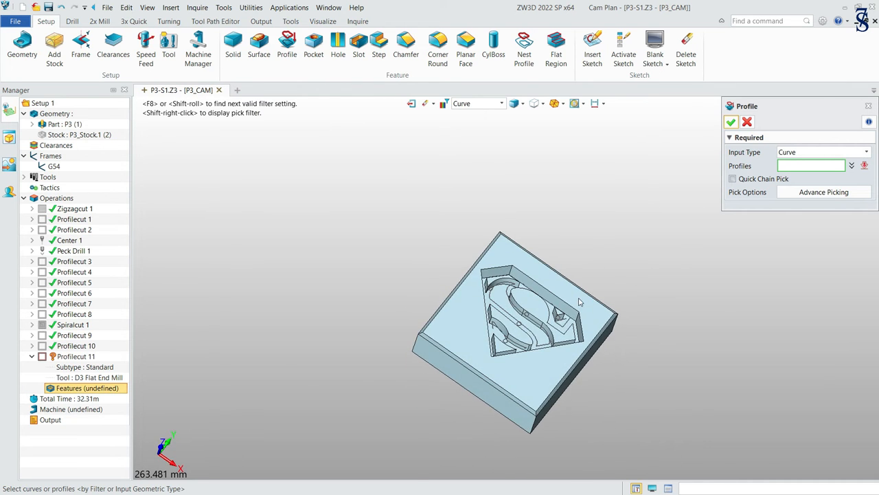
pyautogui.scroll(6, 560, 293)
pyautogui.scroll(1, 515, 293)
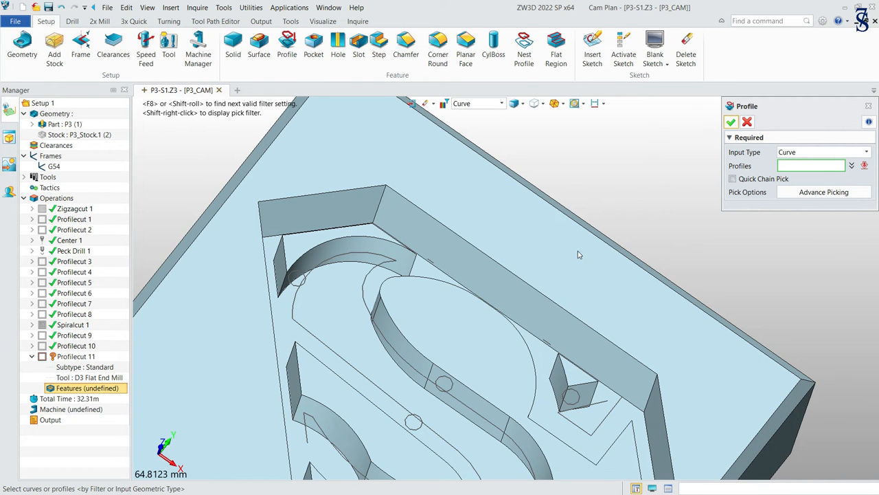
pyautogui.moveTo(579, 251)
pyautogui.mouseDown(button='right')
pyautogui.moveTo(579, 238)
pyautogui.moveTo(577, 249)
pyautogui.mouseUp(button='right')
pyautogui.click(431, 266)
pyautogui.click(548, 342)
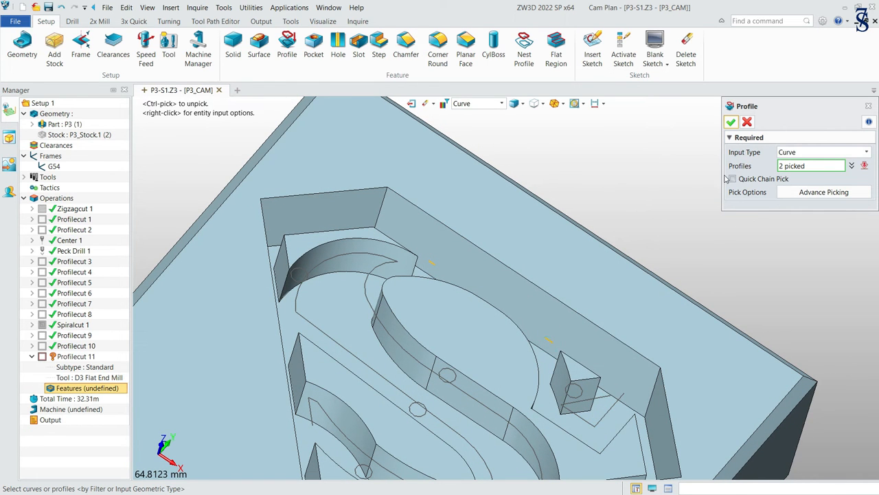
pyautogui.click(731, 122)
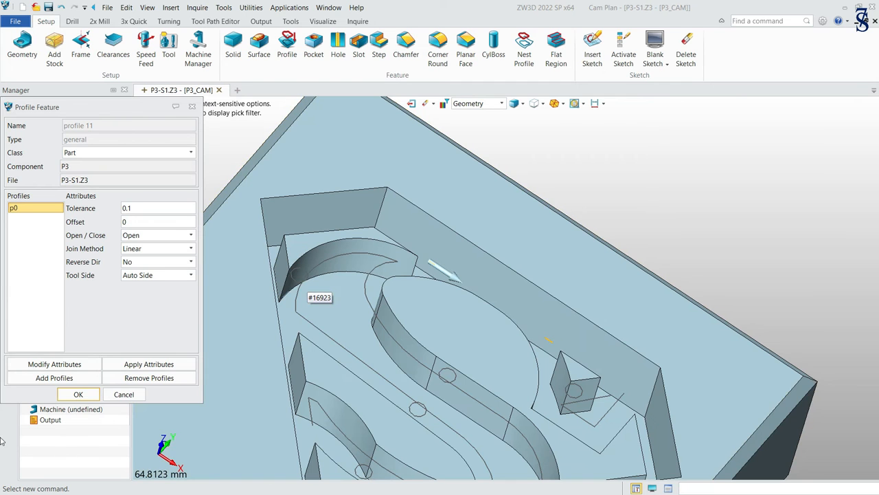
pyautogui.click(78, 394)
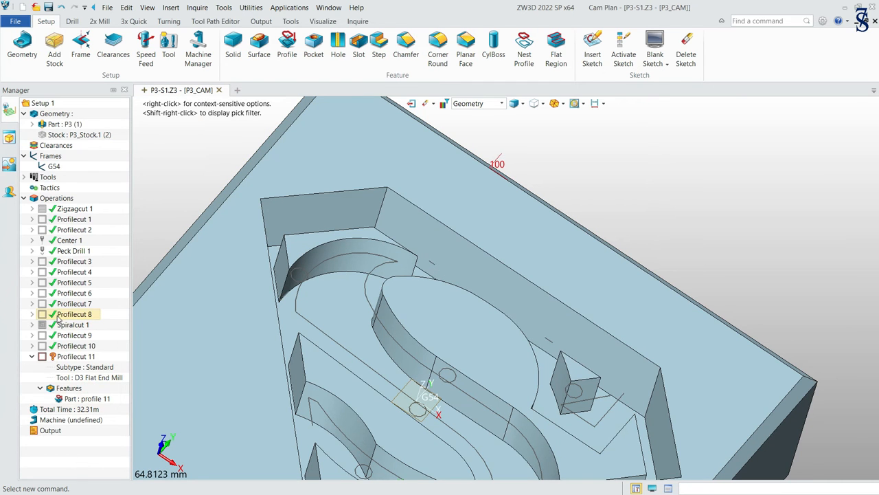
# Step: Edit the Profilecut 11 parameters, setting Side Thick to 0 and the stepdown type to Base Only
pyautogui.rightClick(71, 356)
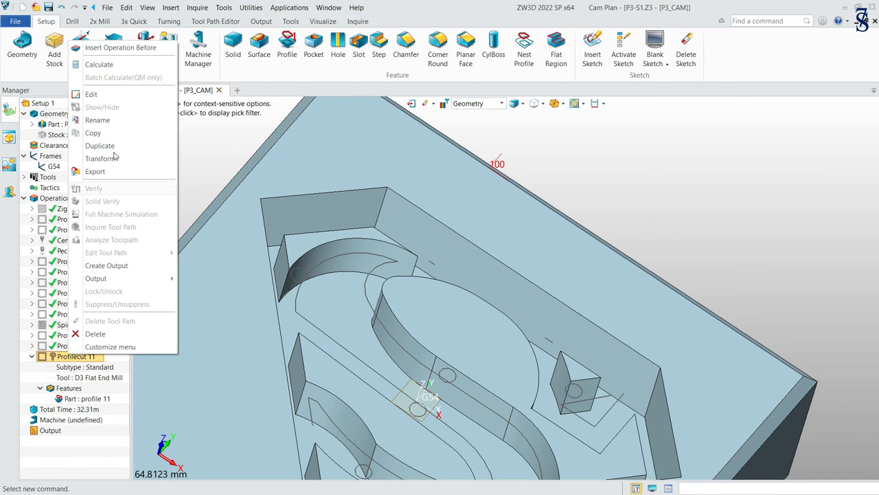
pyautogui.click(114, 96)
pyautogui.click(43, 183)
pyautogui.click(43, 162)
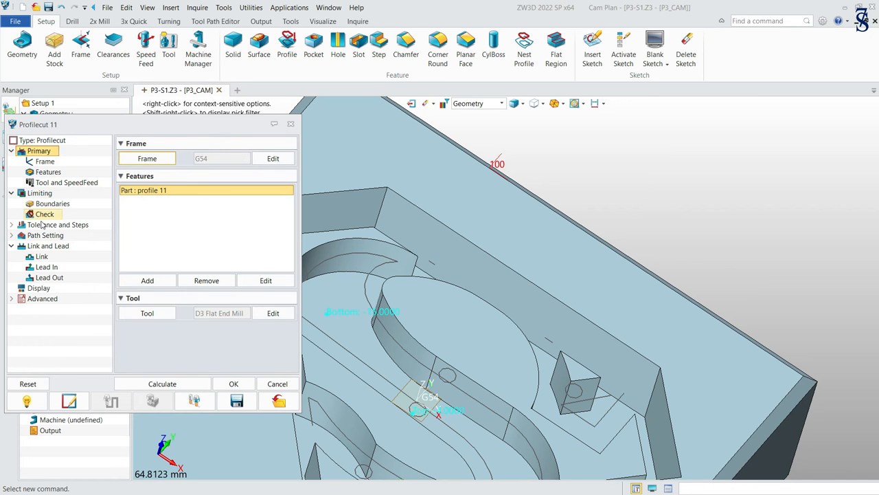
pyautogui.click(42, 194)
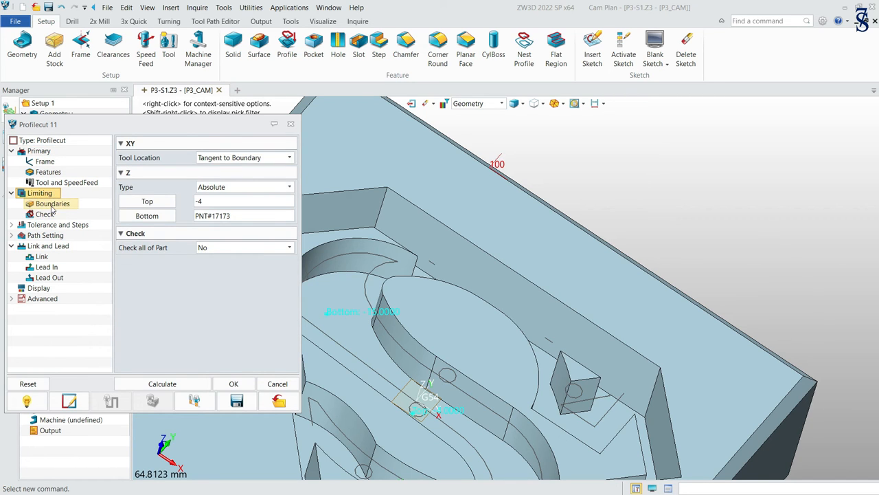
pyautogui.click(41, 225)
pyautogui.hotkey('ctrl', 'a')
pyautogui.write('0')
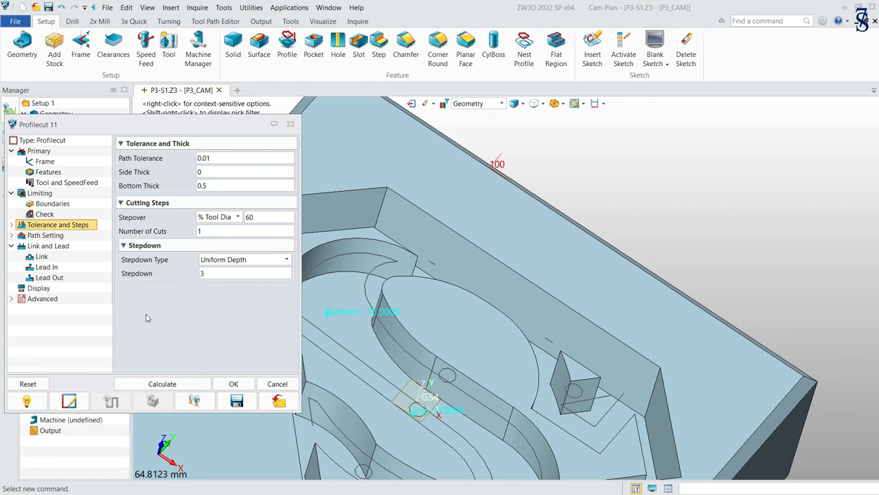
pyautogui.click(287, 260)
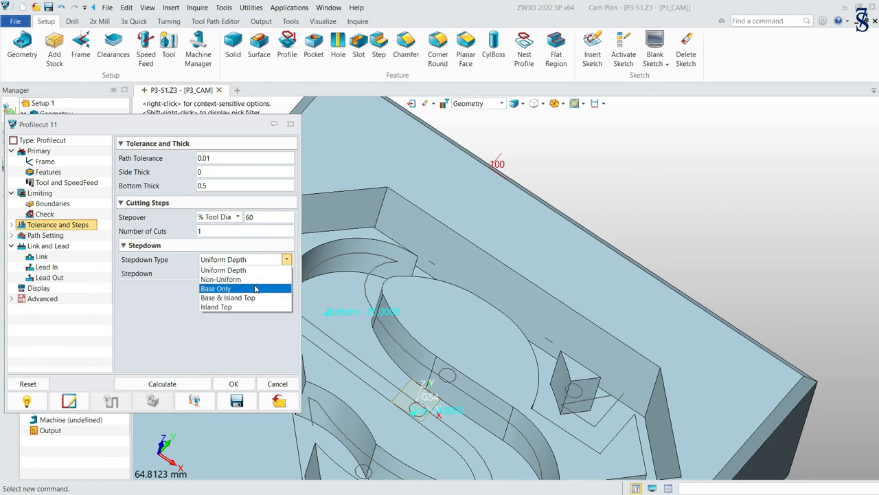
pyautogui.click(254, 289)
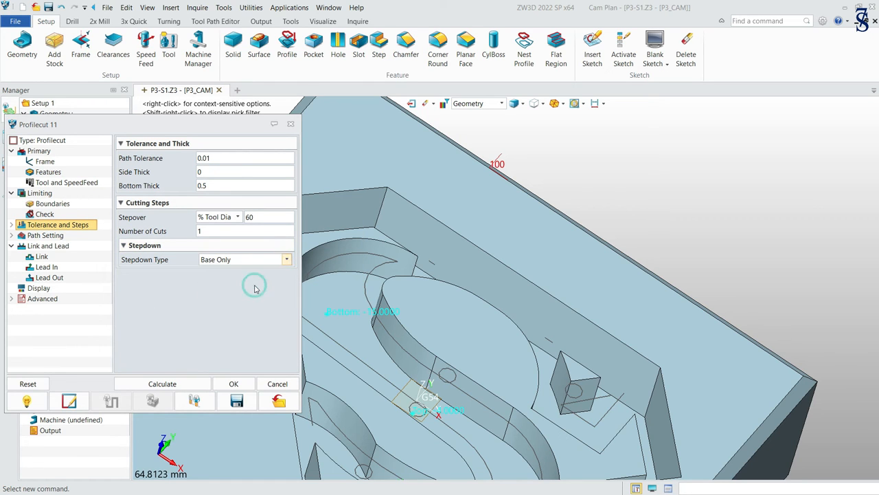
# Step: Set the cut display colour of Profilecut 11 to dark grey and calculate its toolpath
pyautogui.click(48, 245)
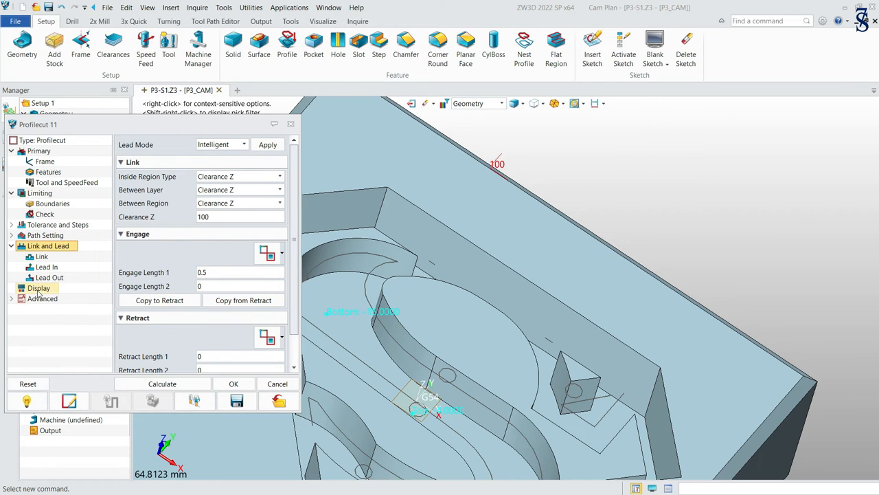
pyautogui.click(38, 287)
pyautogui.click(275, 205)
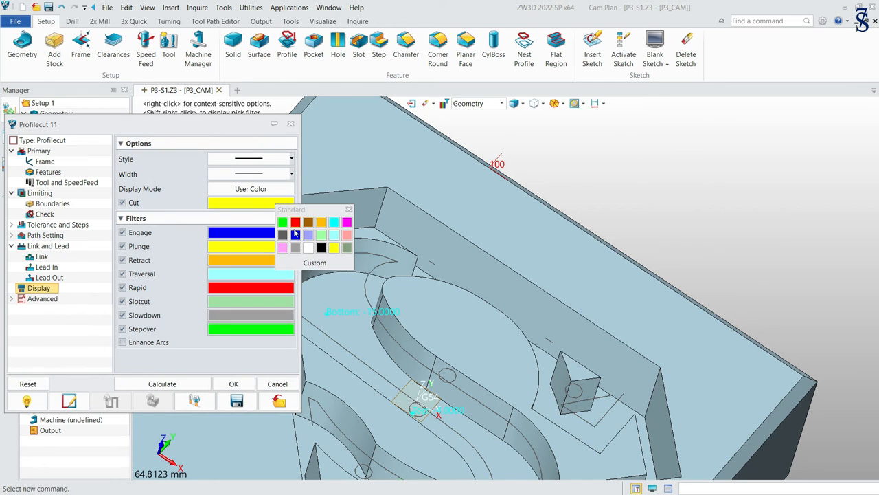
pyautogui.click(282, 235)
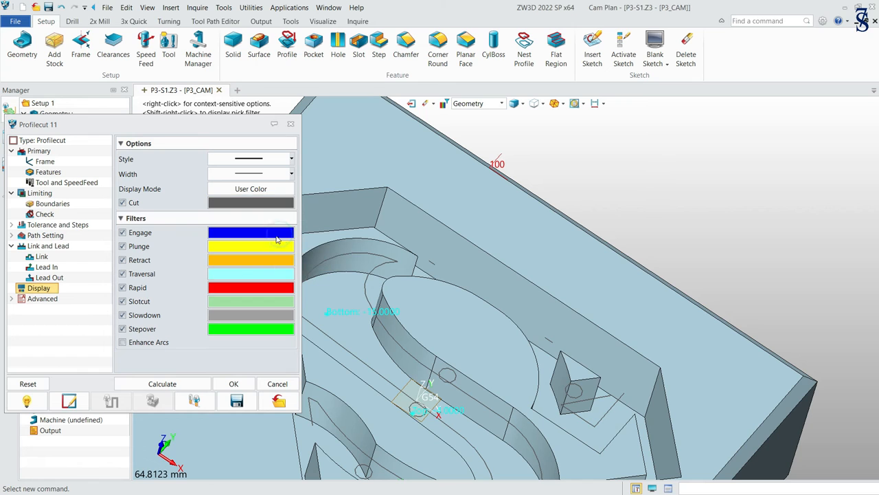
pyautogui.click(185, 386)
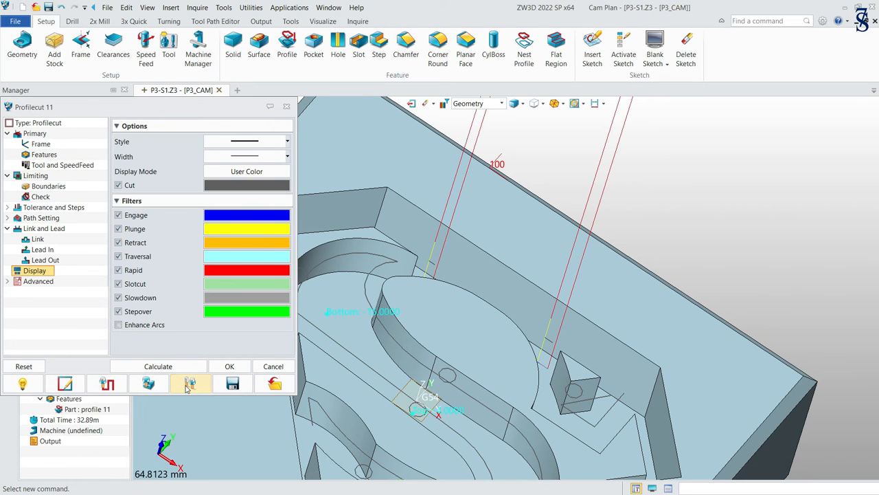
# Step: Verify the Profilecut 11 toolpath by moving the tool to the second guide line and checking its Z depth, and accept the operation
pyautogui.click(125, 387)
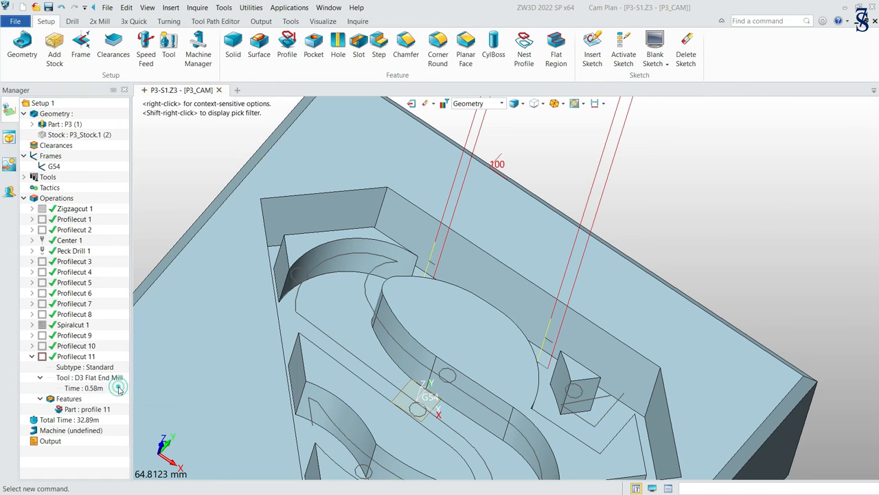
pyautogui.click(786, 297)
pyautogui.click(780, 366)
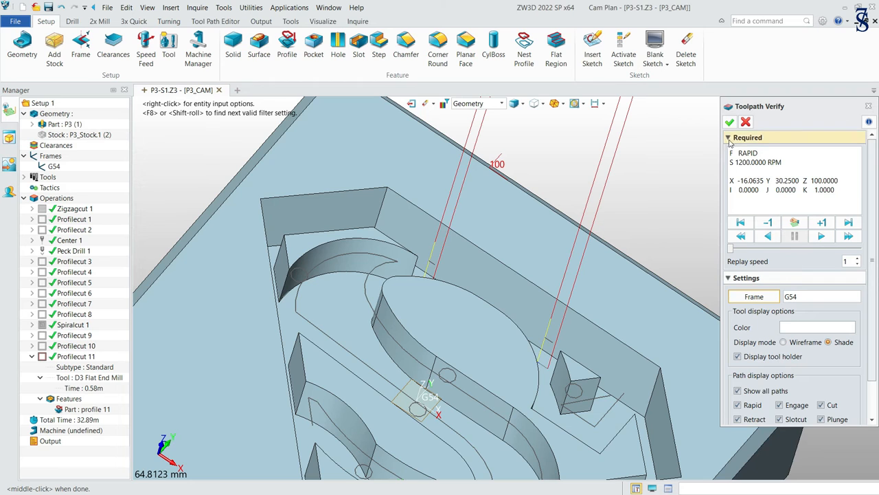
pyautogui.moveTo(730, 252); pyautogui.dragTo(825, 256)
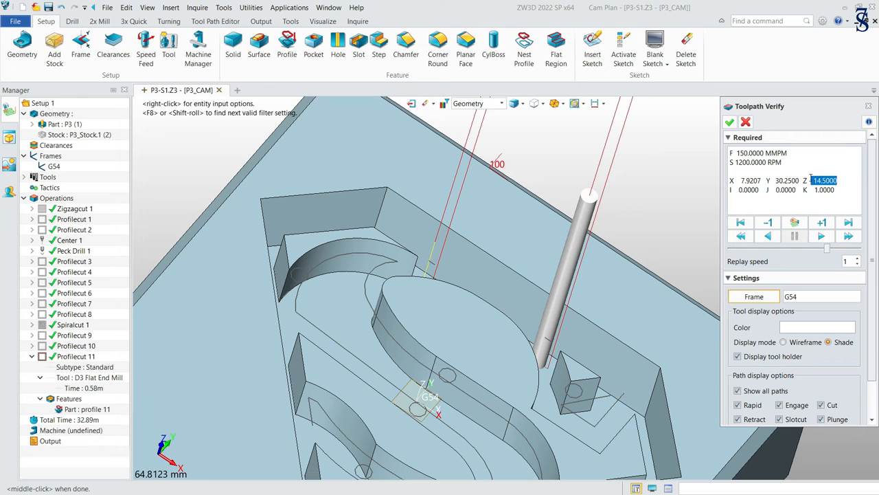
pyautogui.moveTo(808, 178)
pyautogui.mouseDown()
pyautogui.moveTo(733, 180)
pyautogui.moveTo(801, 181)
pyautogui.mouseUp()
pyautogui.click(730, 122)
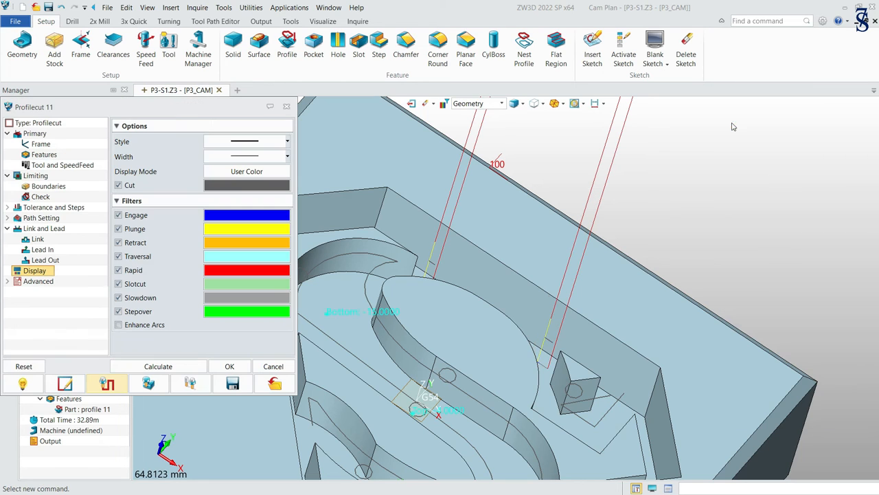
pyautogui.click(243, 366)
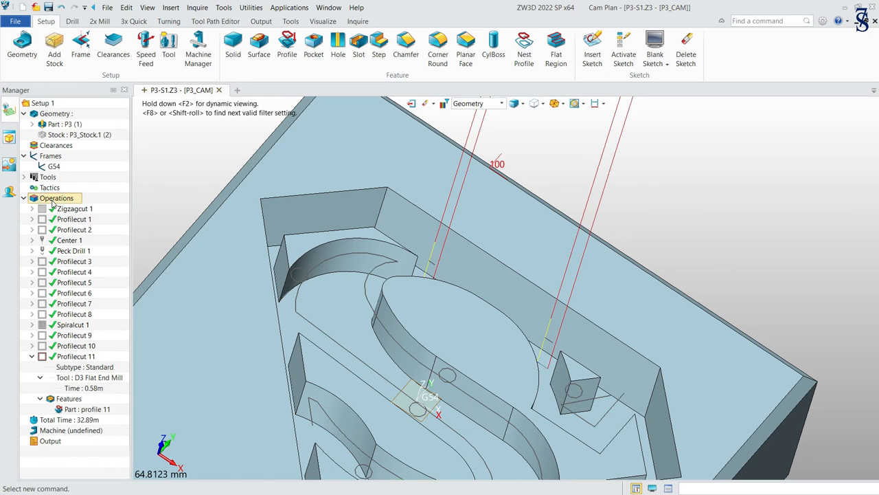
# Step: Run Solid Verify on all operations with the motion delay set to -0.30
pyautogui.rightClick(53, 202)
pyautogui.click(99, 351)
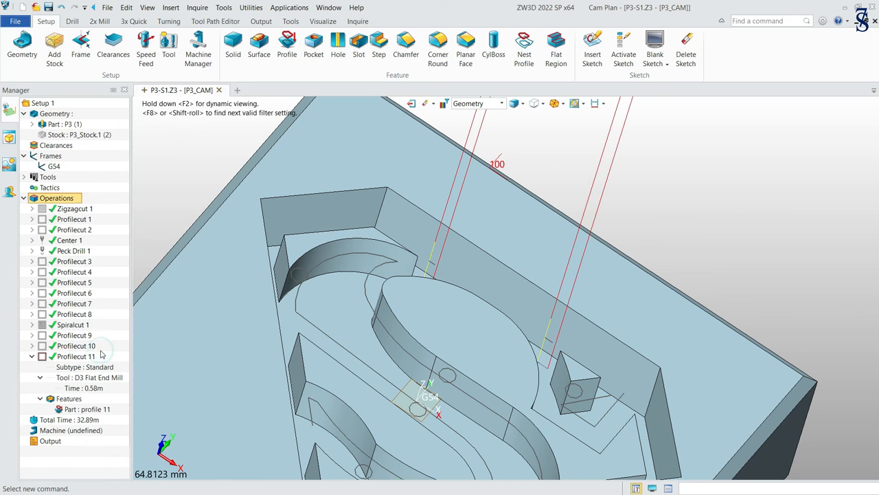
pyautogui.moveTo(85, 354); pyautogui.dragTo(78, 354)
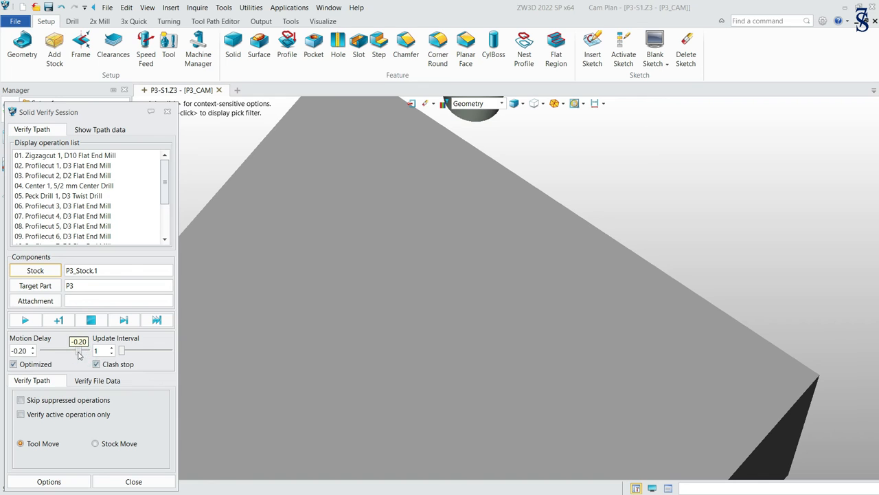
pyautogui.click(24, 321)
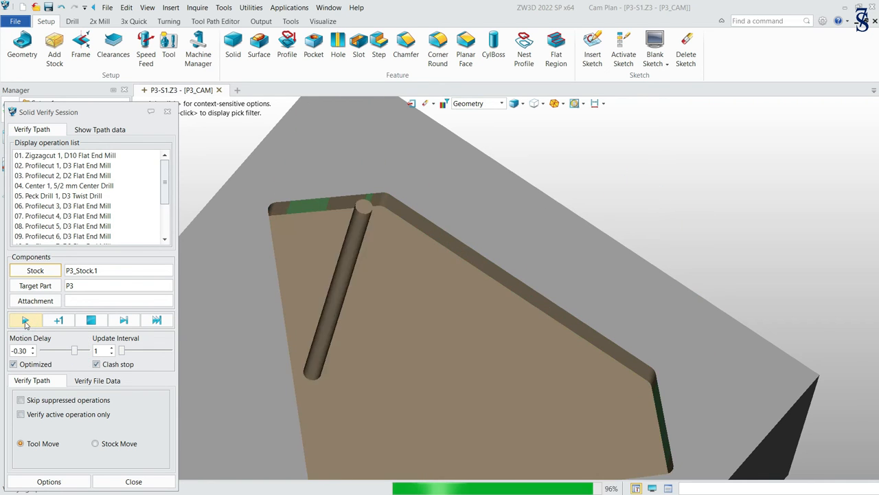
# Step: Run the remaining solid simulation through Profilecut 11 and show the visual tolerance analysis of the machined stock
pyautogui.click(25, 321)
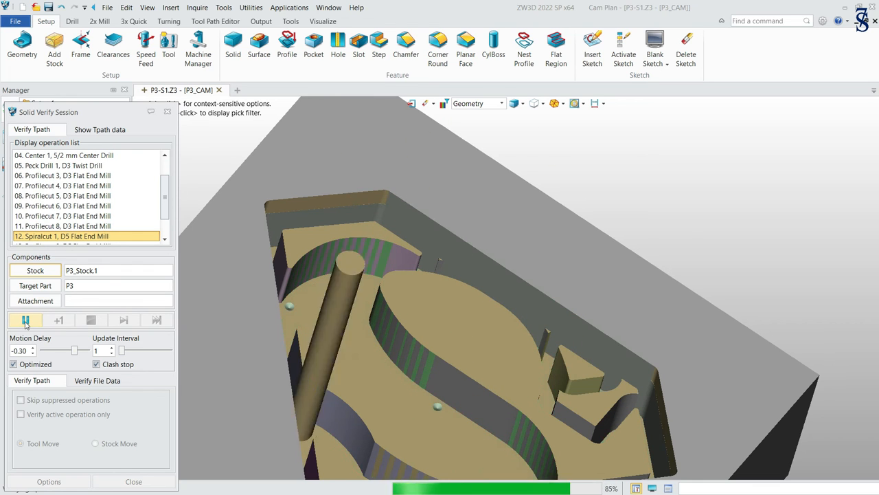
pyautogui.click(25, 321)
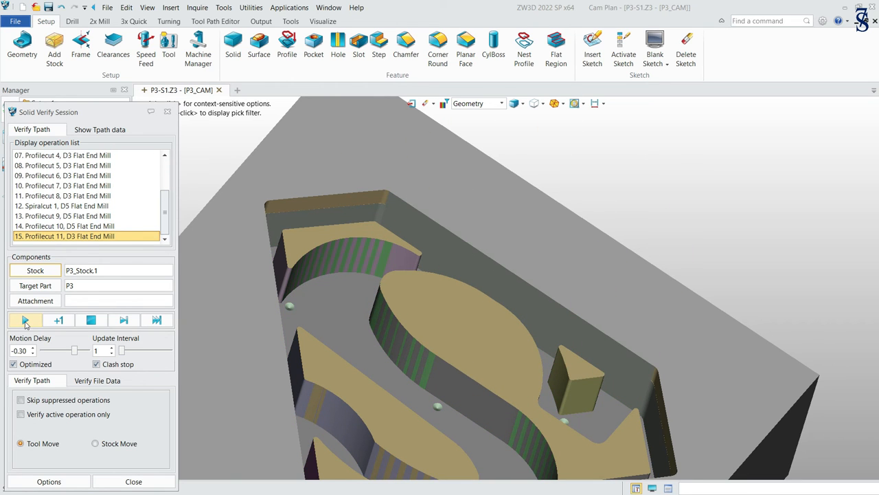
pyautogui.click(49, 481)
pyautogui.click(63, 274)
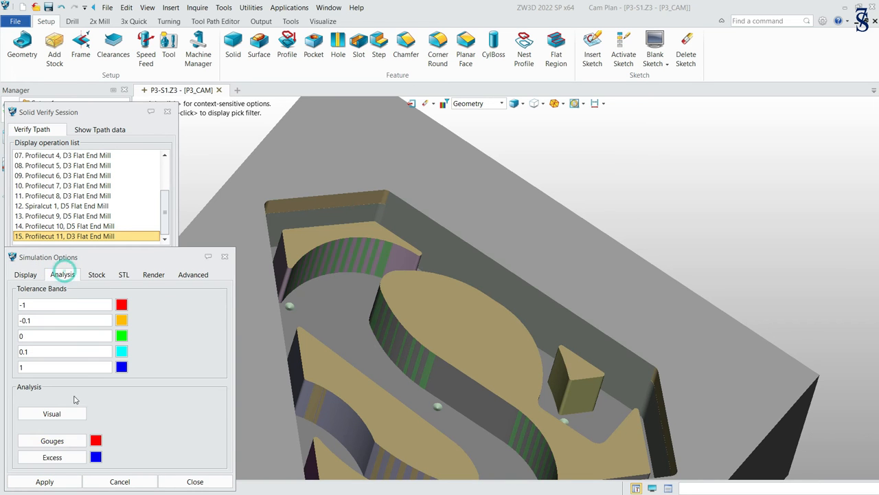
pyautogui.click(52, 413)
# Step: Examine the colour-coded emblem pocket walls, floor and islands from several angles, and close the simulation options and the Solid Verify session
pyautogui.scroll(1, 515, 226)
pyautogui.moveTo(515, 227); pyautogui.dragTo(542, 185, button='middle')
pyautogui.moveTo(542, 186); pyautogui.dragTo(505, 227, button='right')
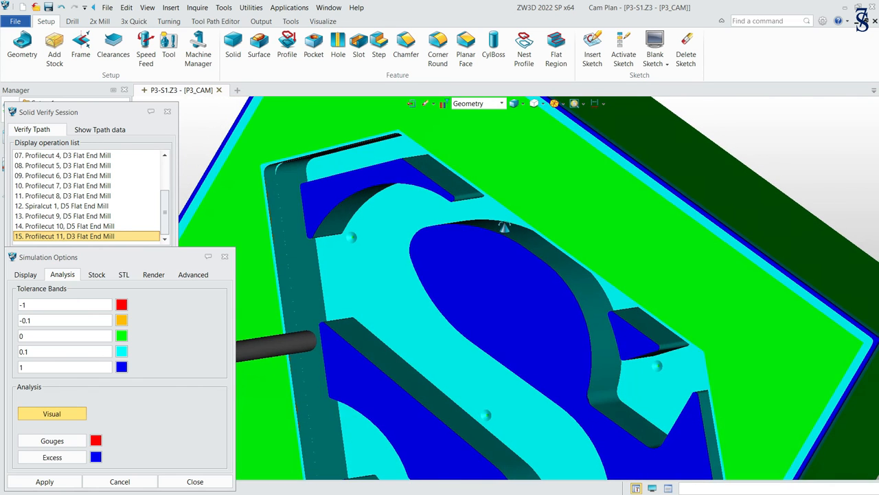
pyautogui.scroll(4, 524, 233)
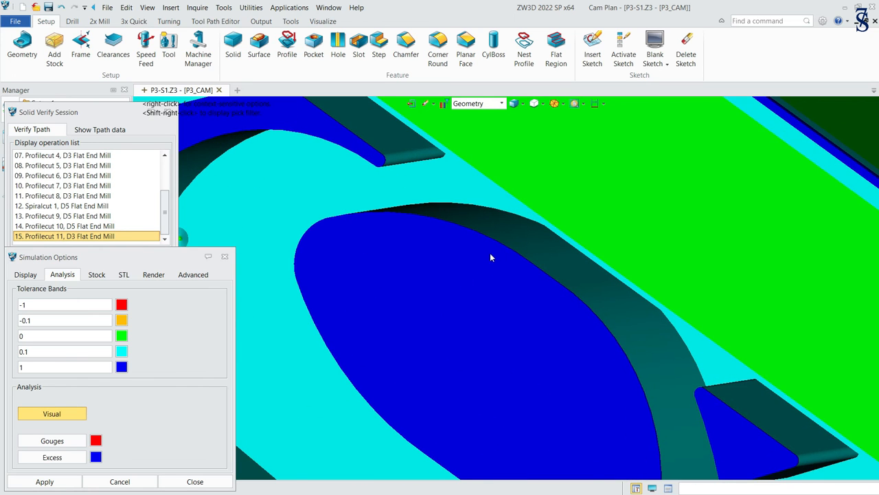
pyautogui.scroll(-2, 490, 254)
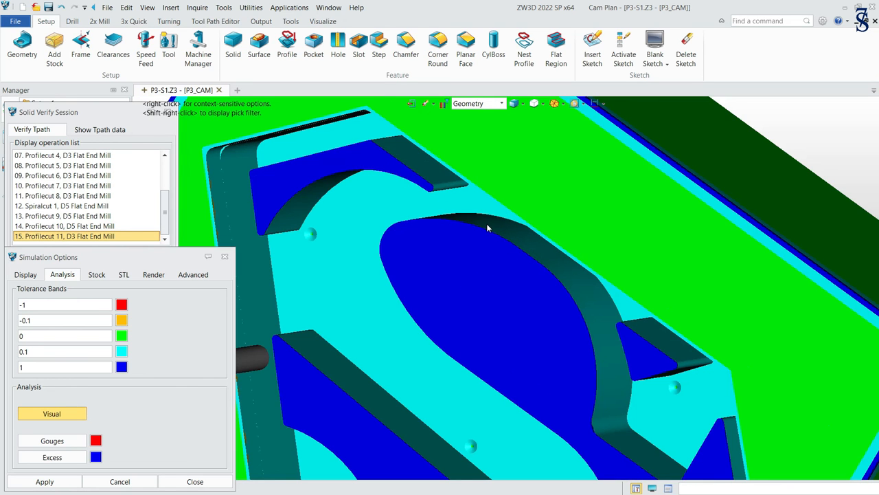
pyautogui.moveTo(510, 280); pyautogui.dragTo(549, 254, button='right')
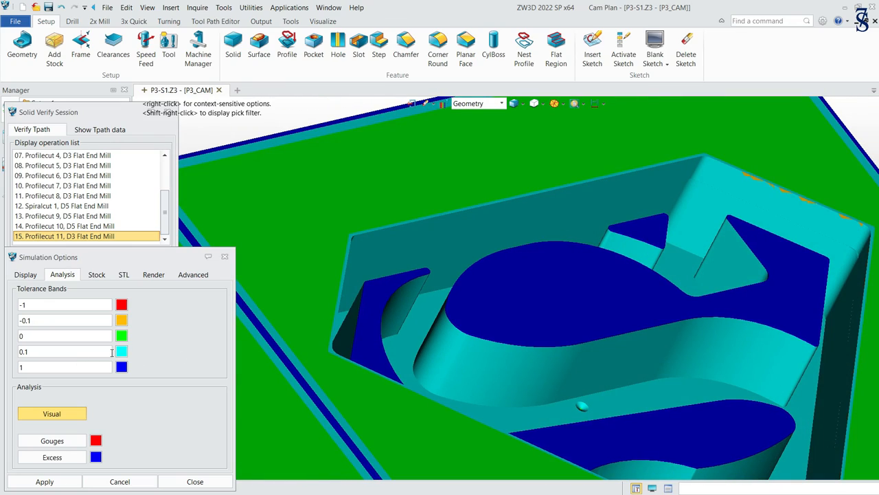
pyautogui.scroll(3, 529, 219)
pyautogui.scroll(-8, 532, 218)
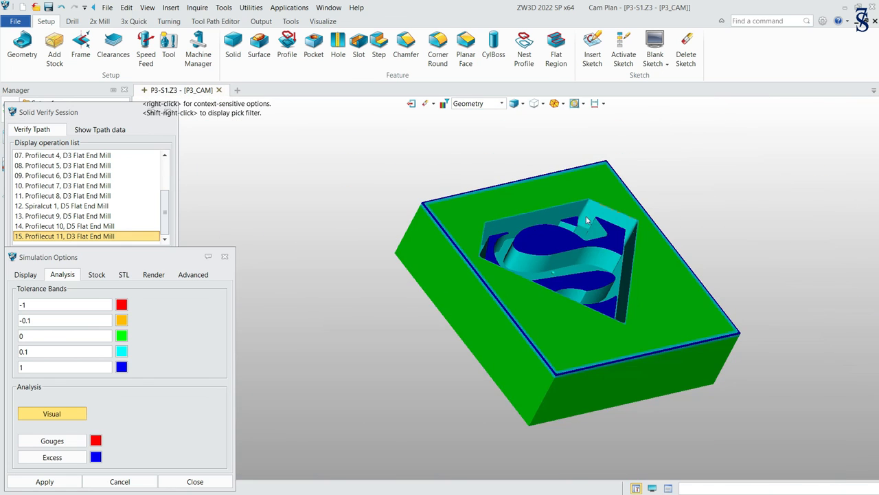
pyautogui.moveTo(579, 289); pyautogui.dragTo(419, 233, button='right')
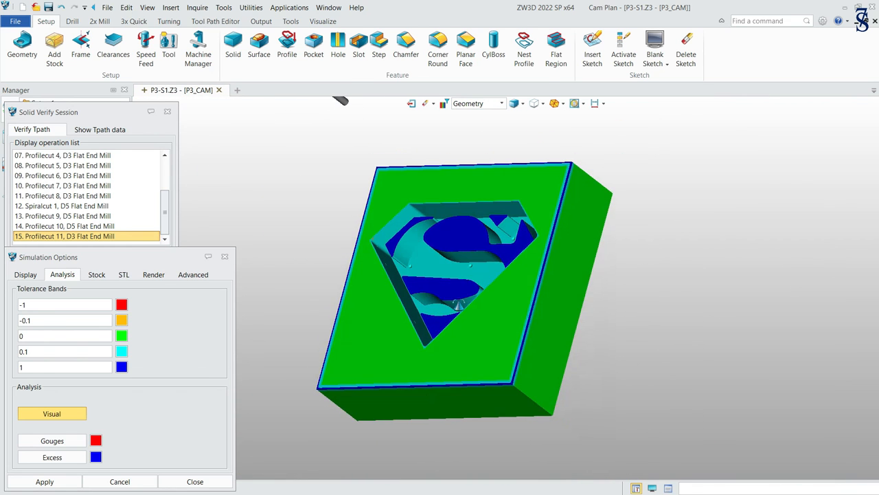
pyautogui.scroll(5, 459, 207)
pyautogui.moveTo(459, 208); pyautogui.dragTo(521, 288, button='right')
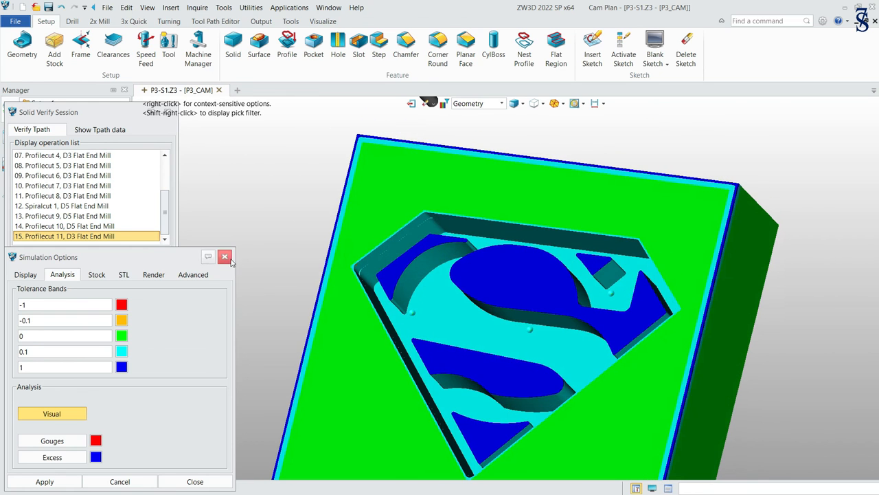
pyautogui.click(225, 256)
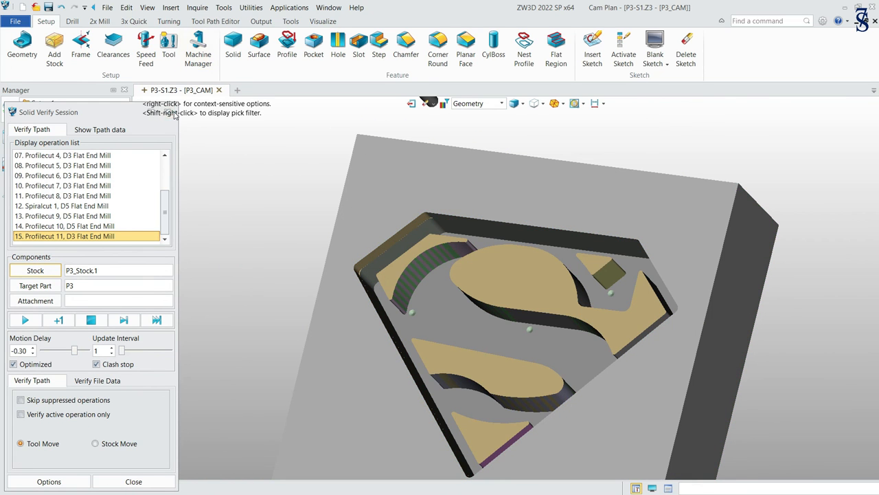
pyautogui.click(168, 113)
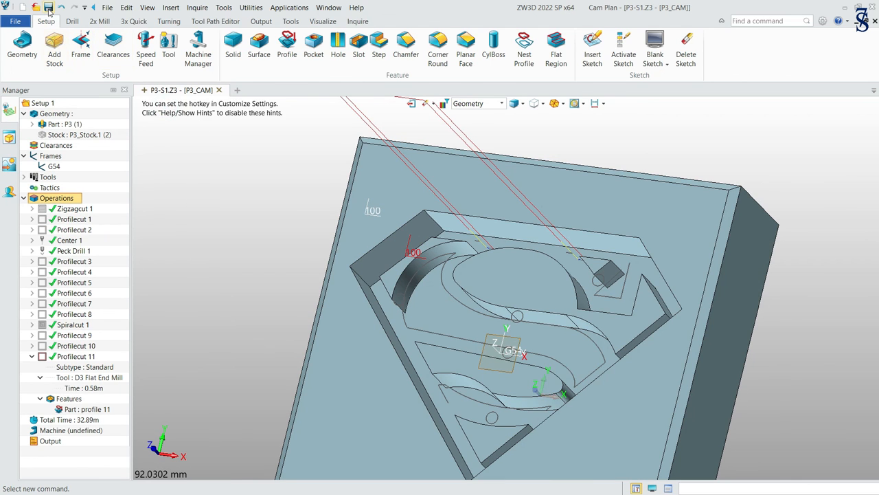